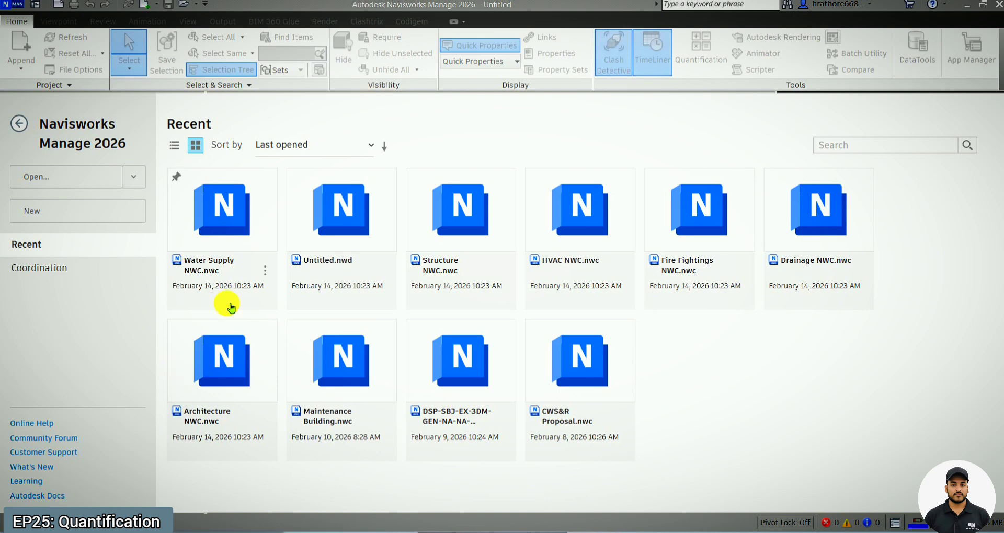
Step: Open the Architecture, Drainage, Fire Fightings, HVAC, Structure and Water Supply NWC files together from the NWC Export folder
click(137, 180)
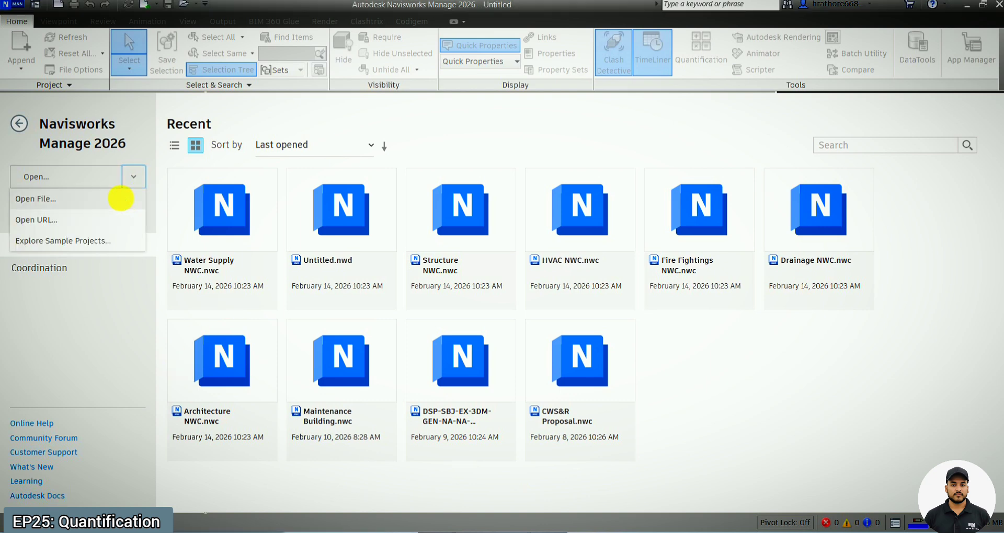
click(128, 198)
click(209, 86)
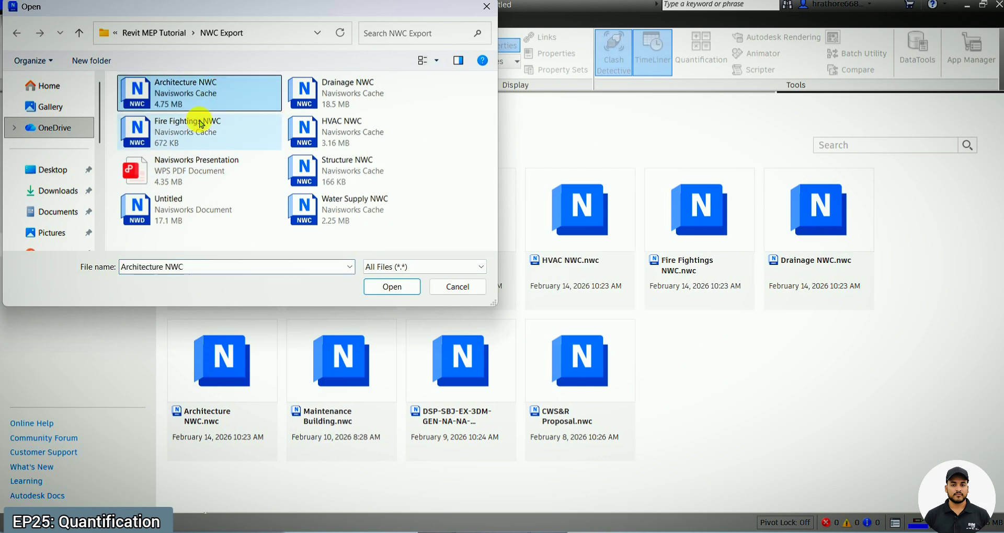
shift+click(313, 208)
ctrl+click(190, 180)
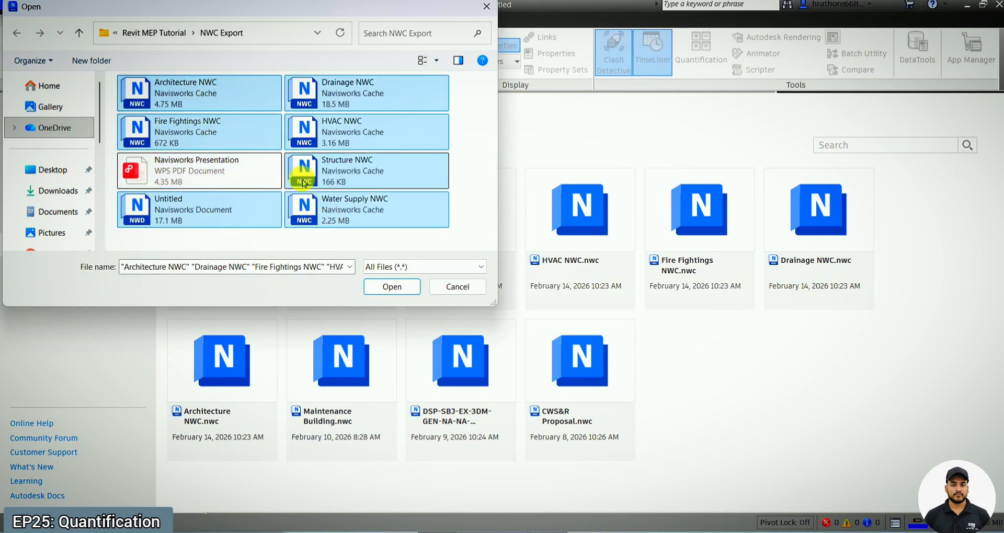
ctrl+click(197, 213)
click(384, 285)
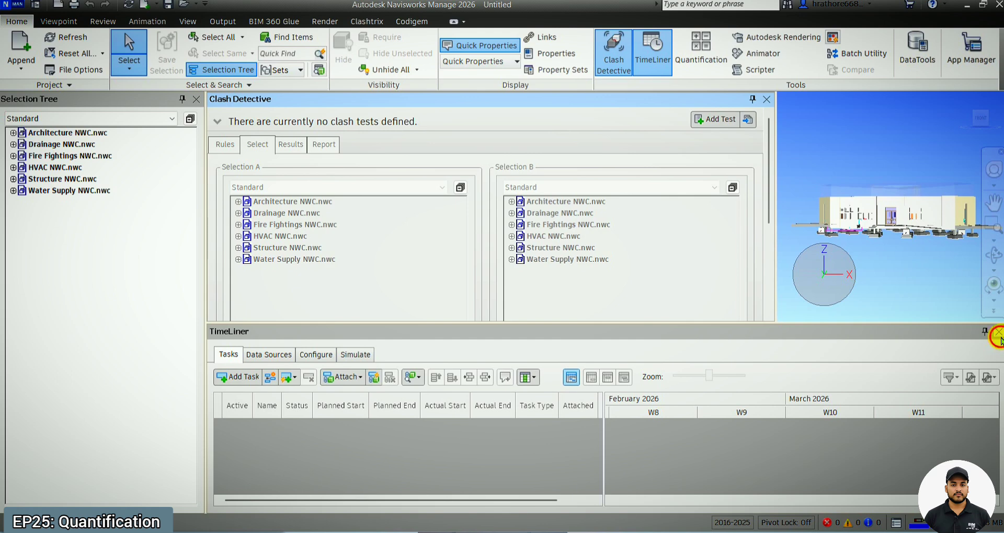
Step: Close the TimeLiner and Clash Detective windows and orbit the combined building model to view it from above
click(998, 332)
click(766, 98)
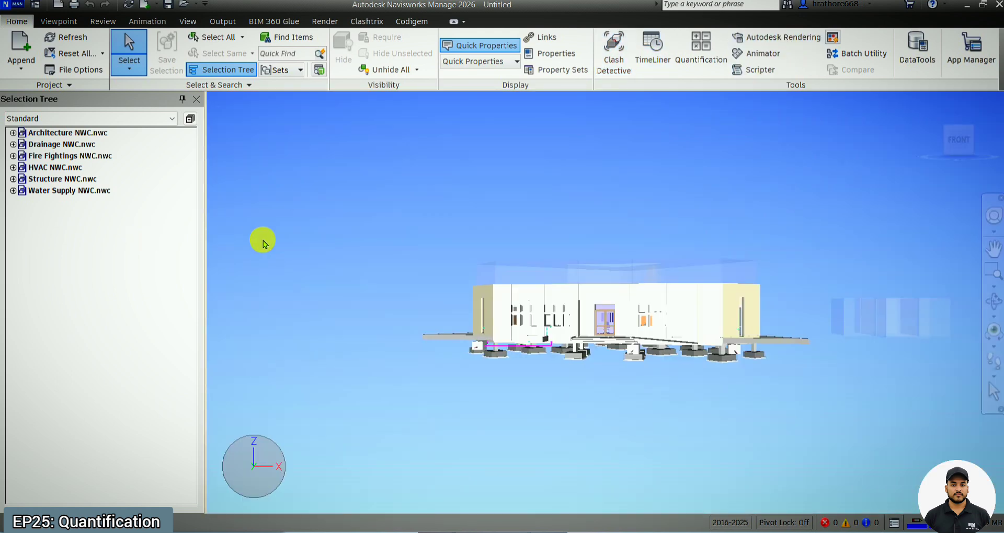
click(992, 301)
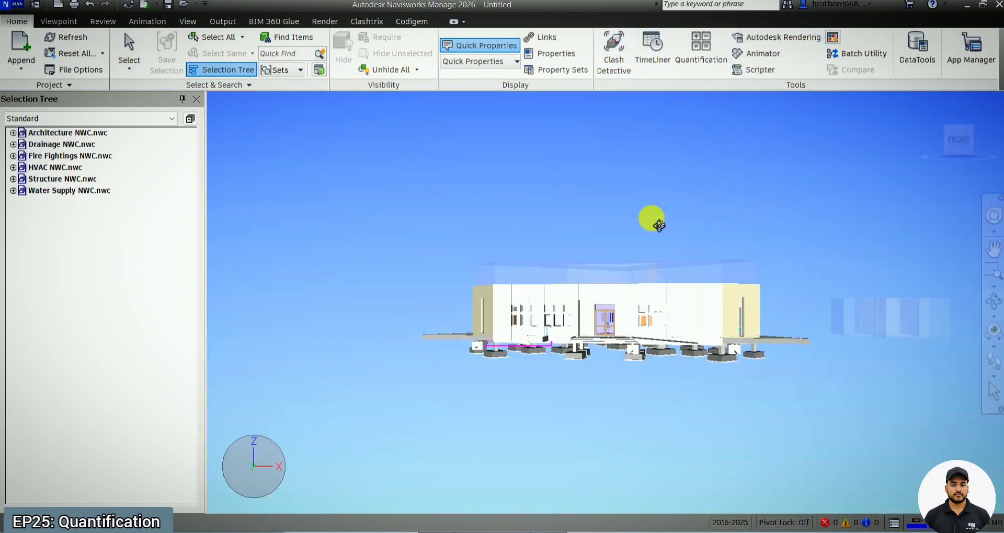
drag(658, 226, 669, 275)
scroll(825, 370, up, 3)
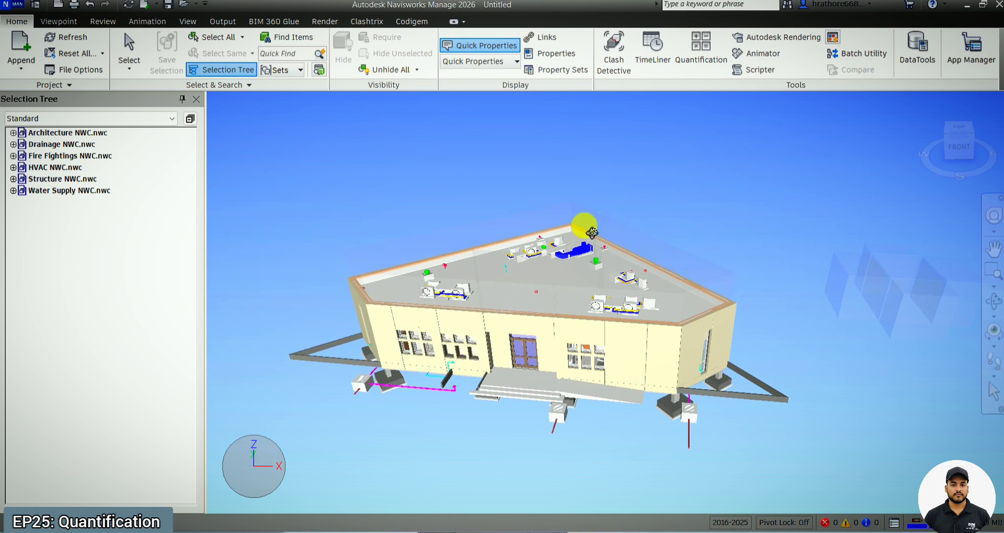
scroll(473, 185, down, 2)
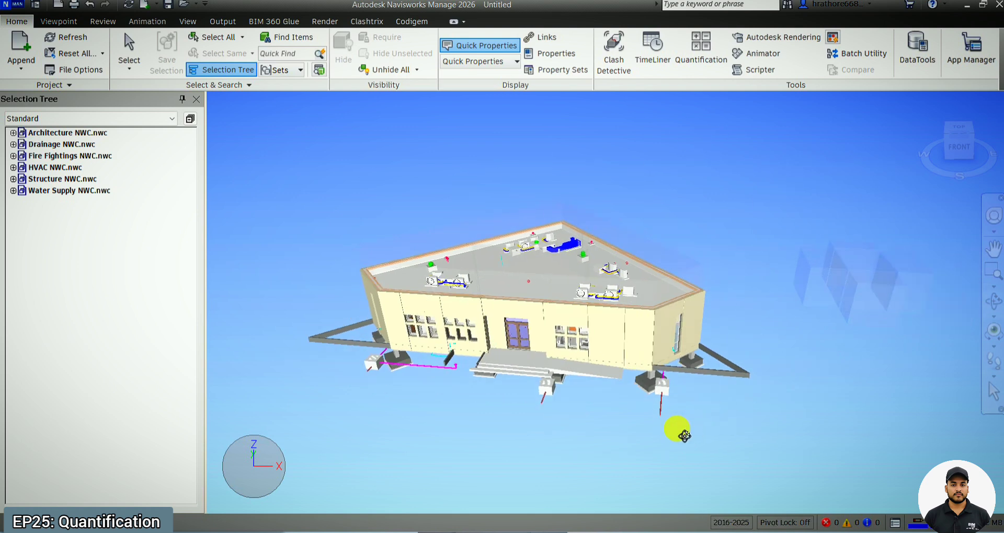
Step: Review the loaded models by selecting Architecture, Drainage, Fire Fightings, Structure and Water Supply in turn, and clear the selection
click(68, 133)
click(65, 143)
click(61, 157)
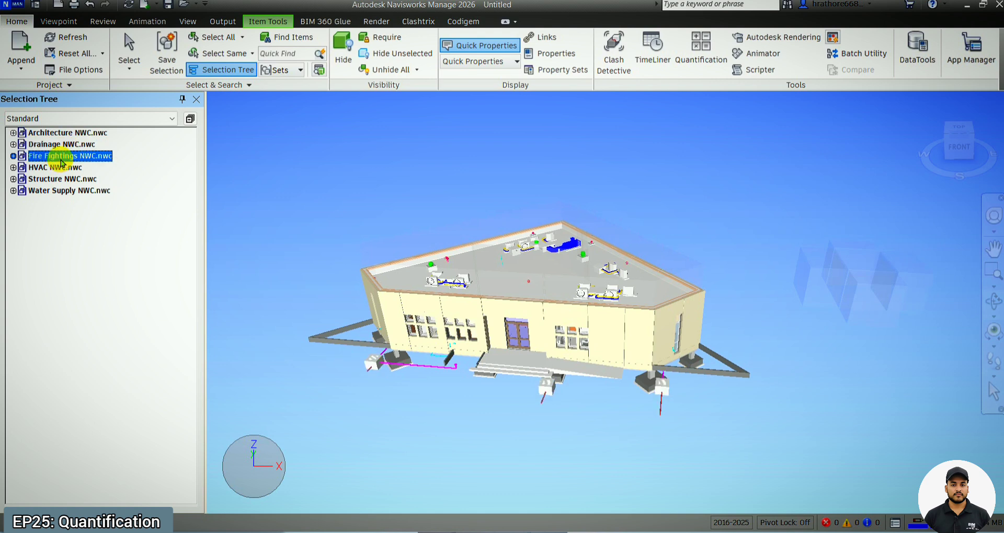
click(61, 178)
click(62, 192)
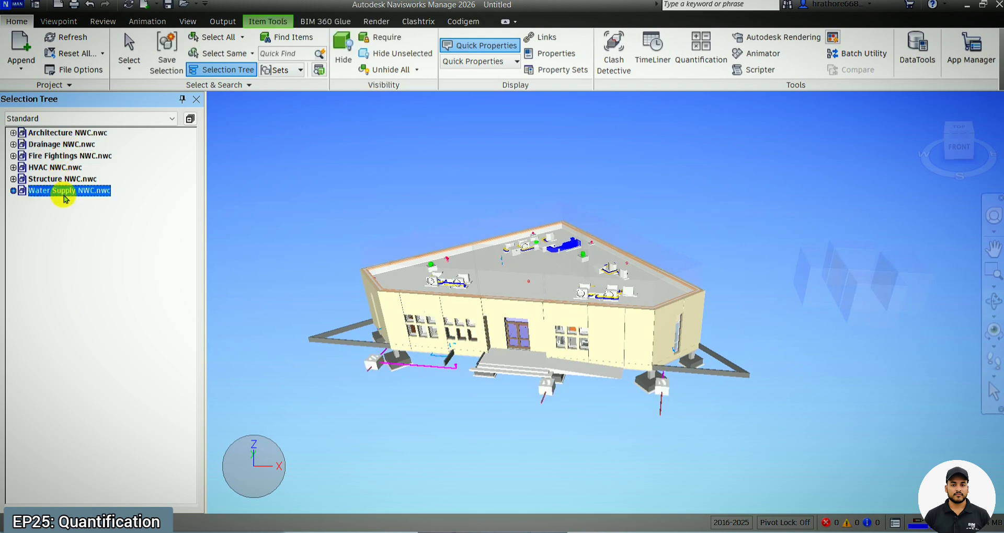
key(Escape)
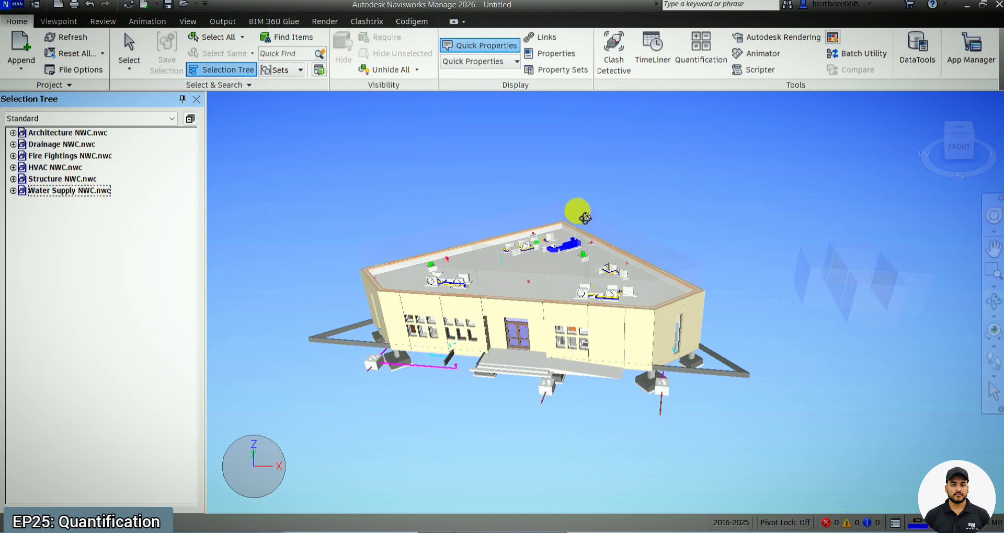
Step: Isolate the HVAC NWC.nwc model by hiding everything unselected
click(76, 169)
scroll(706, 250, up, 2)
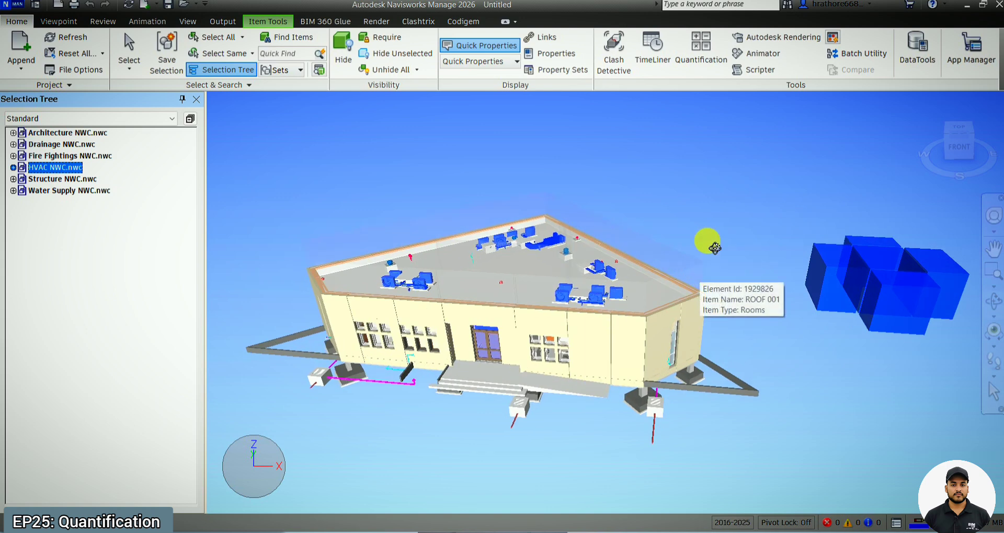
mouse_move(708, 225)
shift+middle_down()
mouse_move(691, 260)
mouse_move(711, 221)
shift+middle_up()
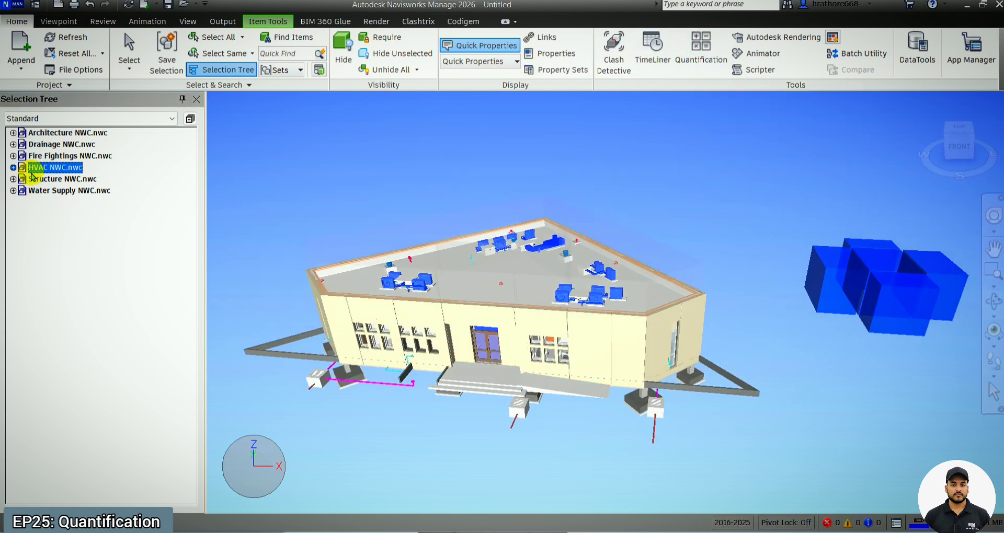
right_click(49, 167)
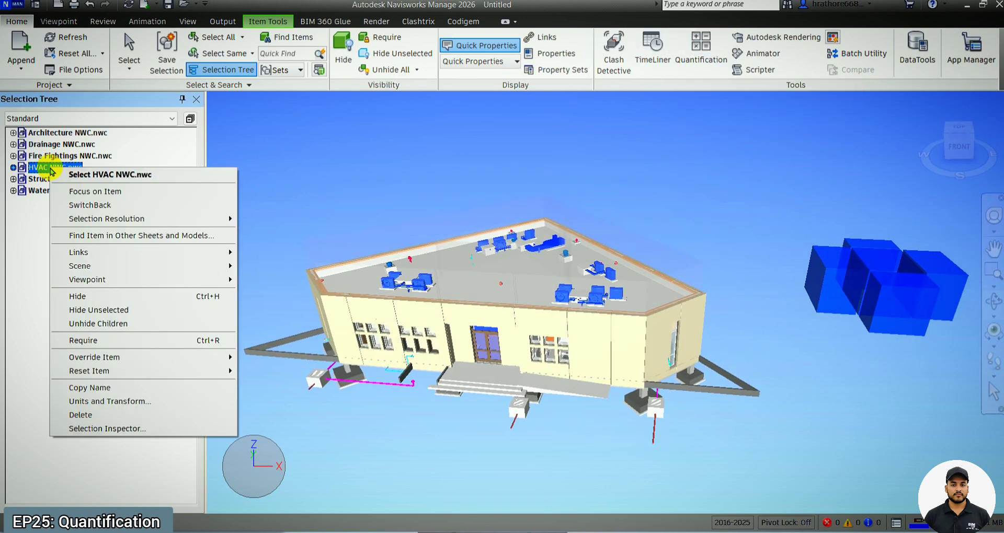
click(123, 310)
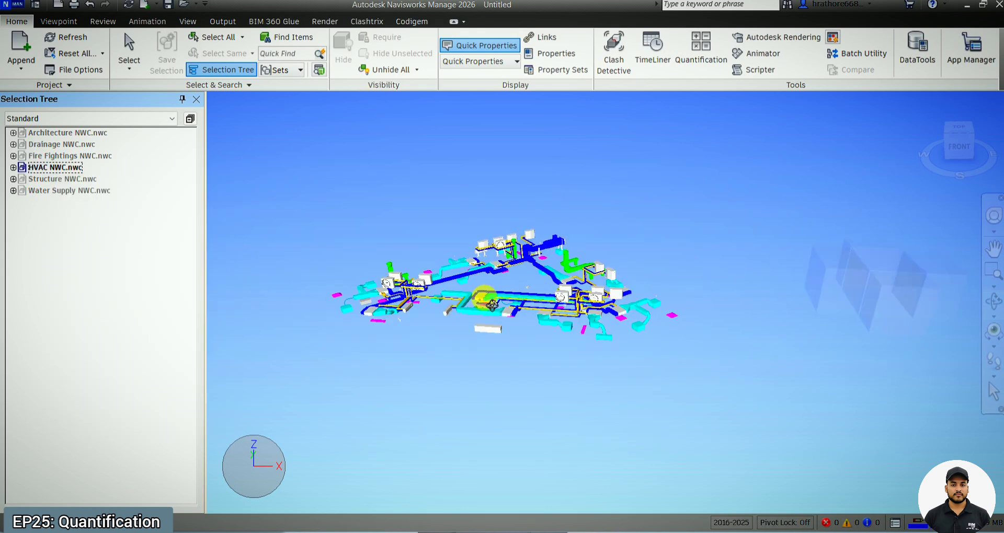
Step: Examine the isolated HVAC ductwork, piping and equipment up close and from different angles
scroll(492, 304, up, 5)
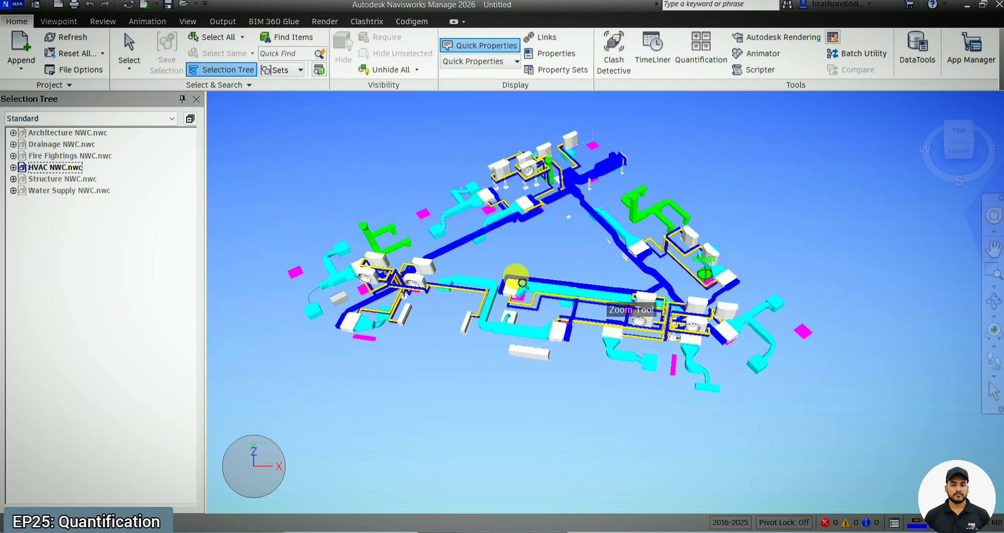
scroll(423, 291, up, 2)
shift+middle_drag(424, 290, 355, 301)
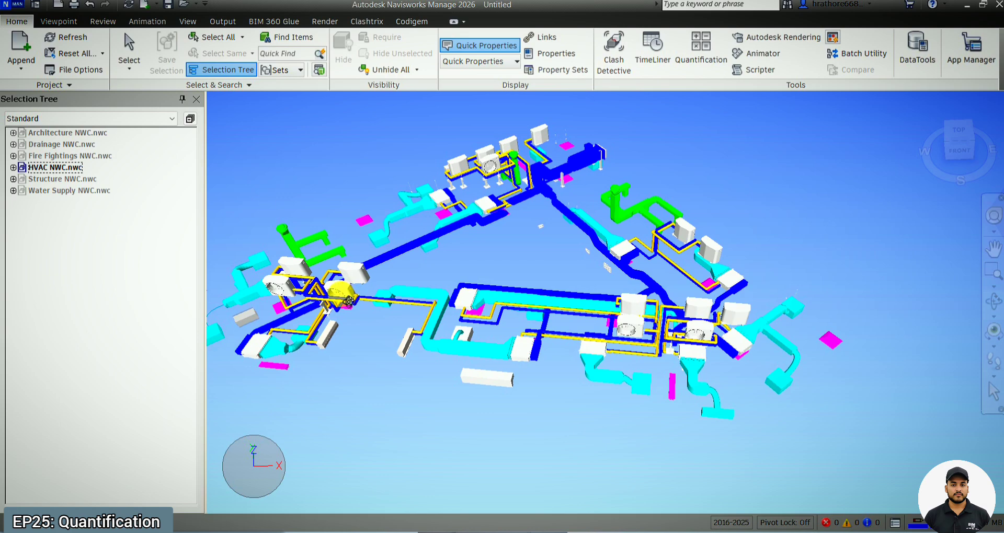
scroll(284, 249, up, 3)
scroll(675, 211, up, 2)
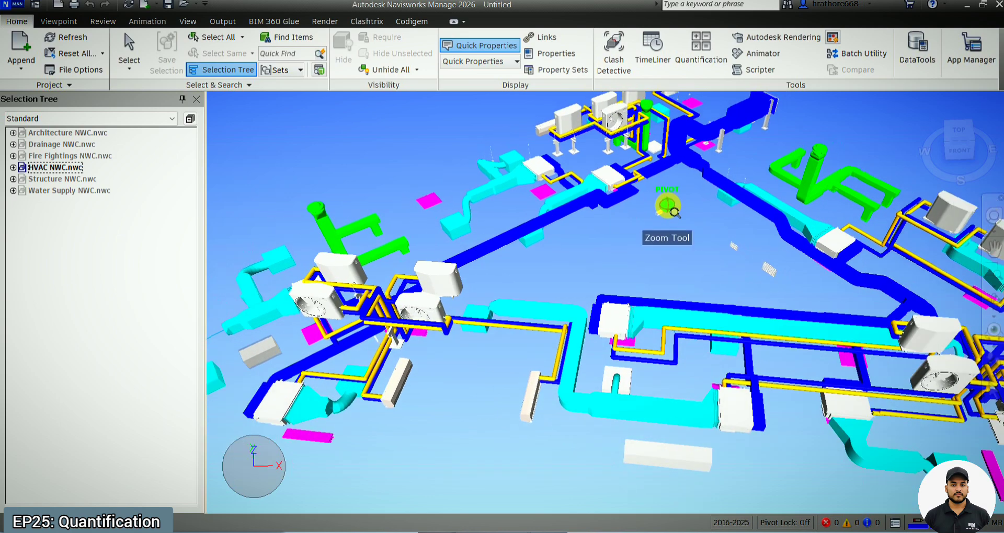
scroll(665, 225, down, 2)
scroll(582, 343, down, 3)
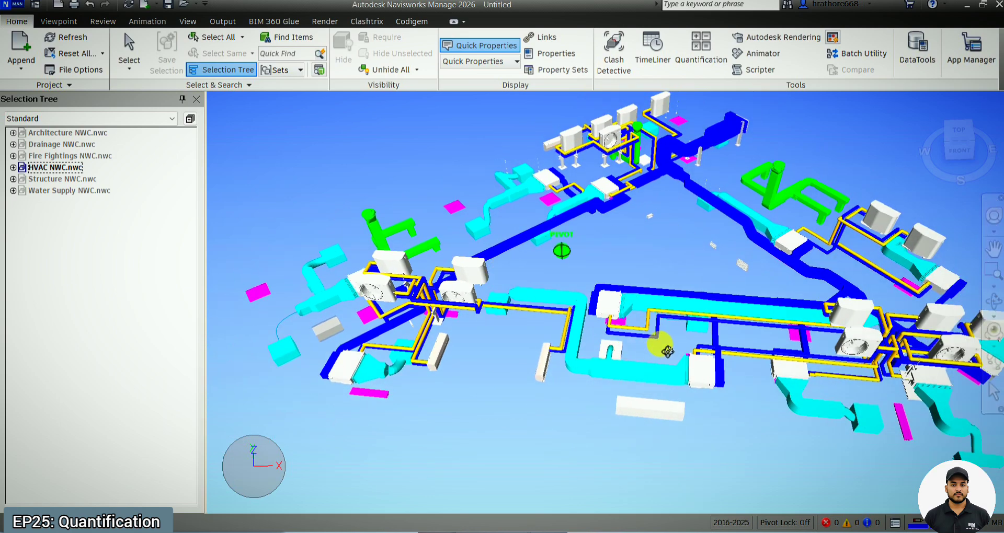
shift+middle_drag(661, 346, 661, 330)
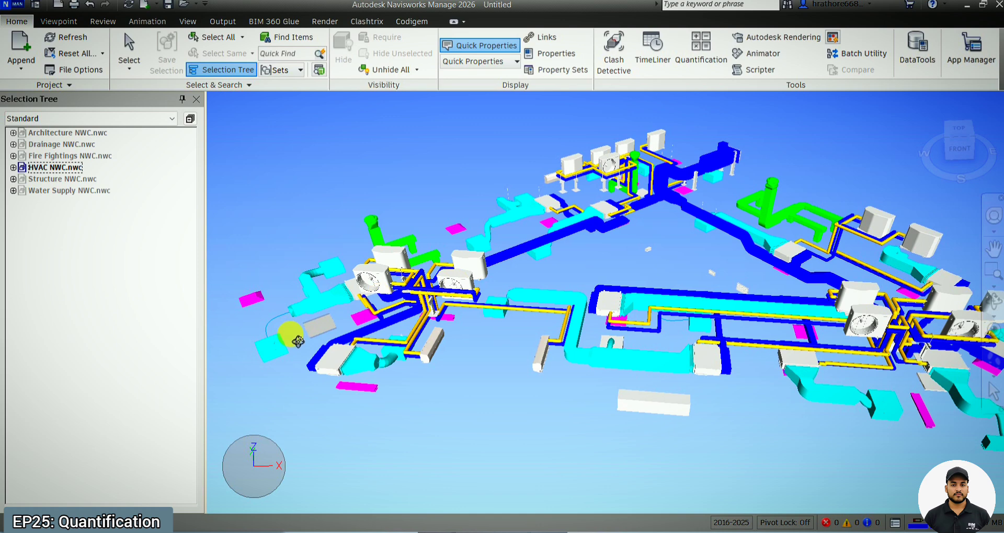
scroll(293, 340, down, 1)
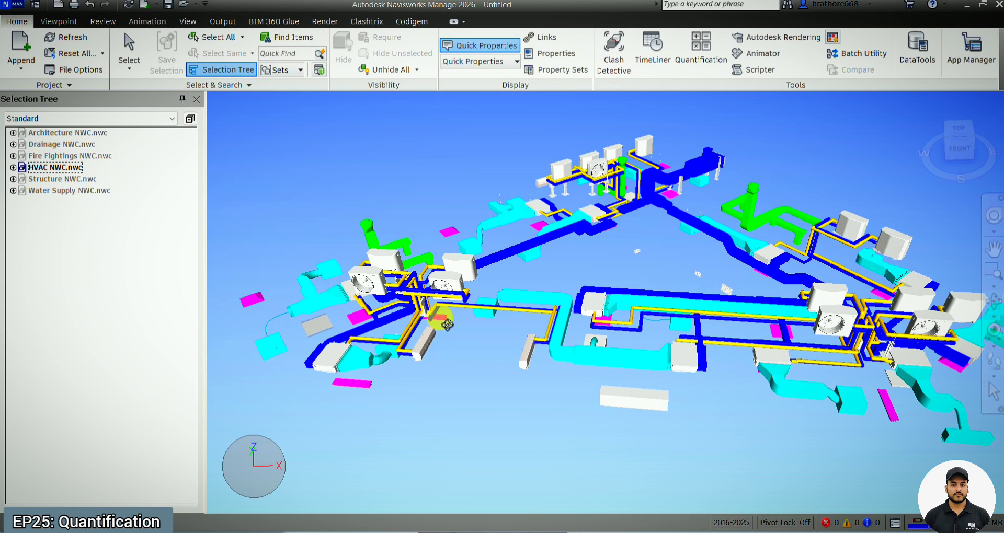
scroll(491, 313, down, 1)
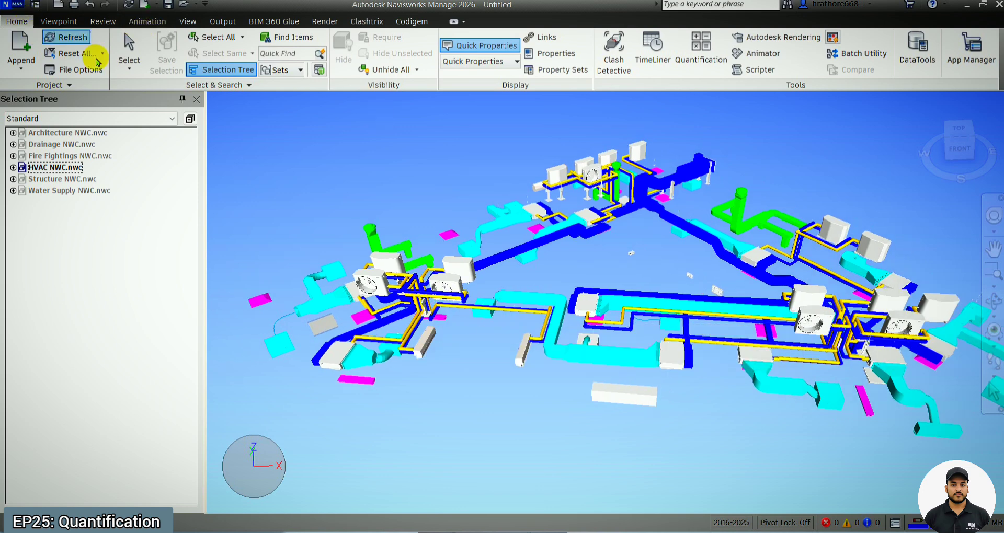
Step: Open the Quantification Workbook, dismissing the Sheet Browser, and launch its project setup
click(714, 66)
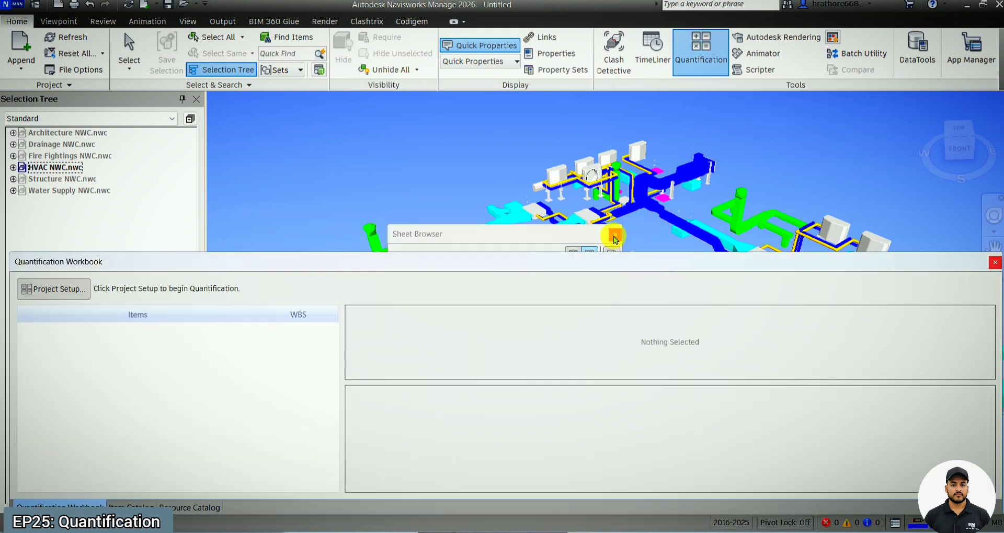
click(614, 236)
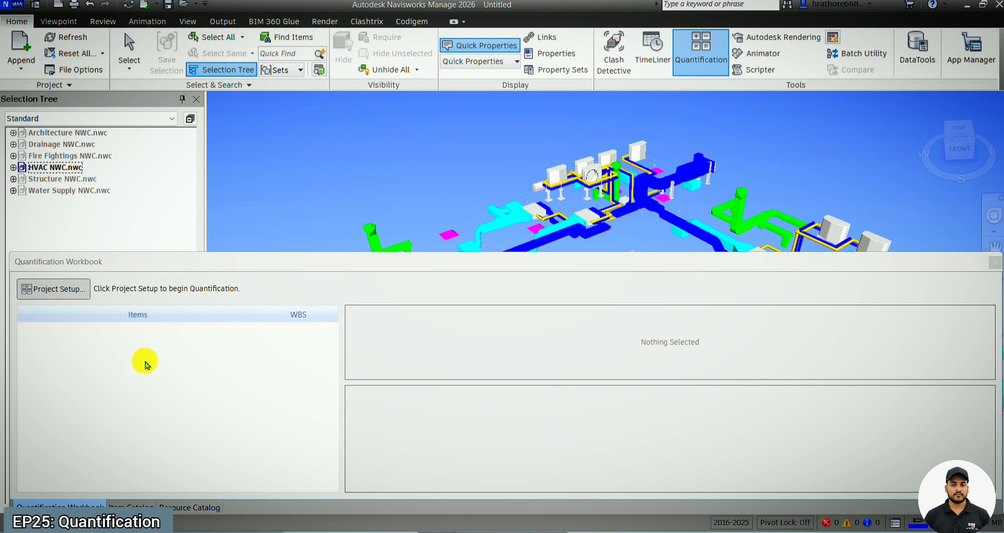
click(76, 290)
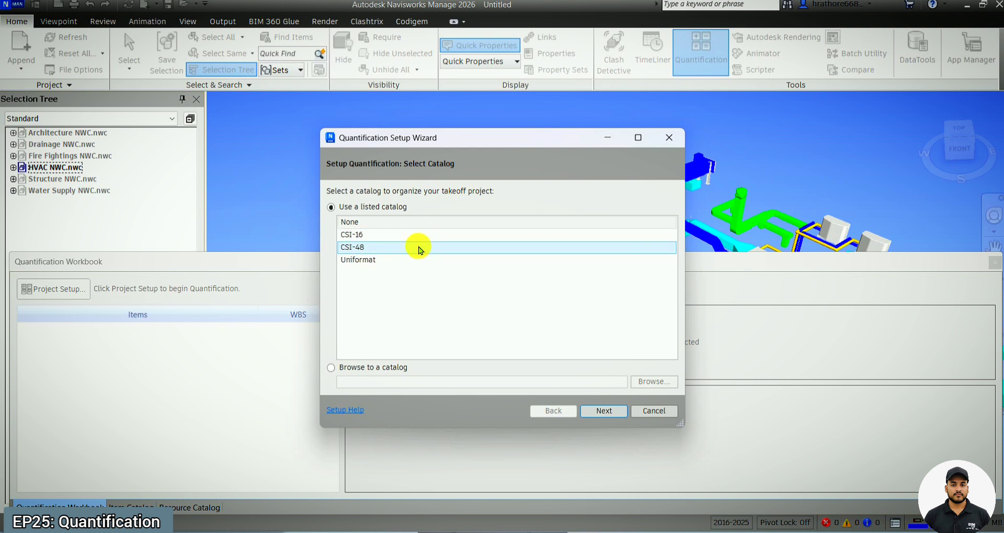
Step: Create the takeoff database with no catalog, Metric measurement units and all general takeoff properties included
click(416, 231)
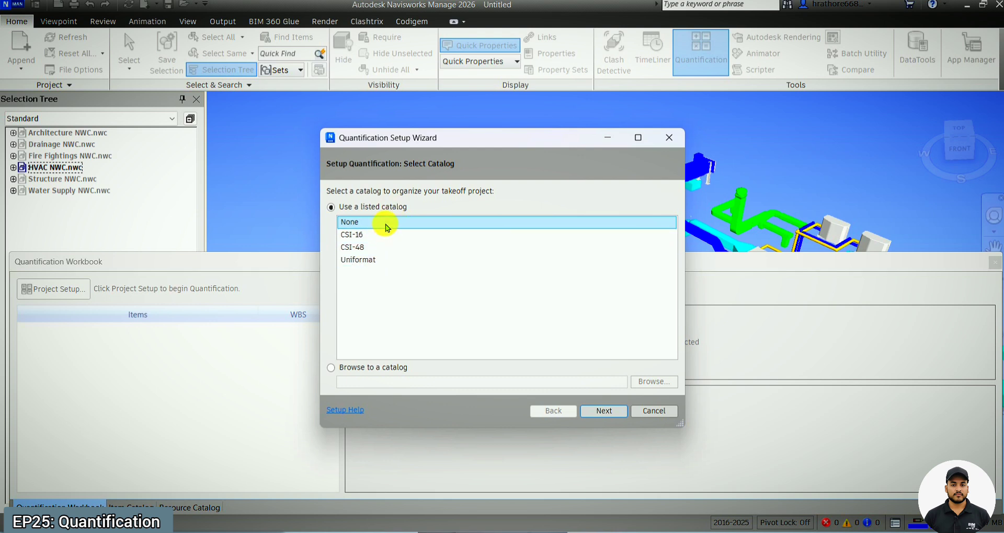
click(605, 412)
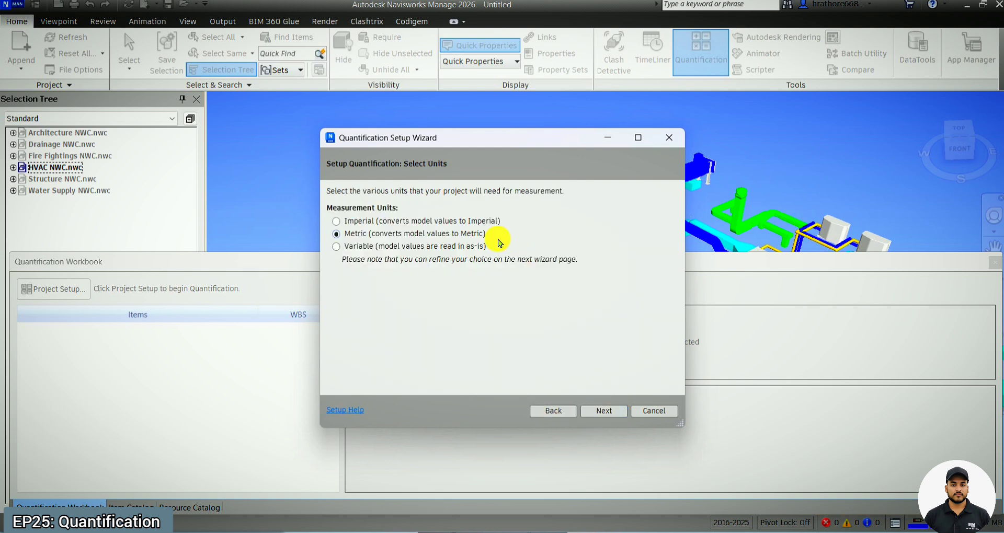
click(604, 411)
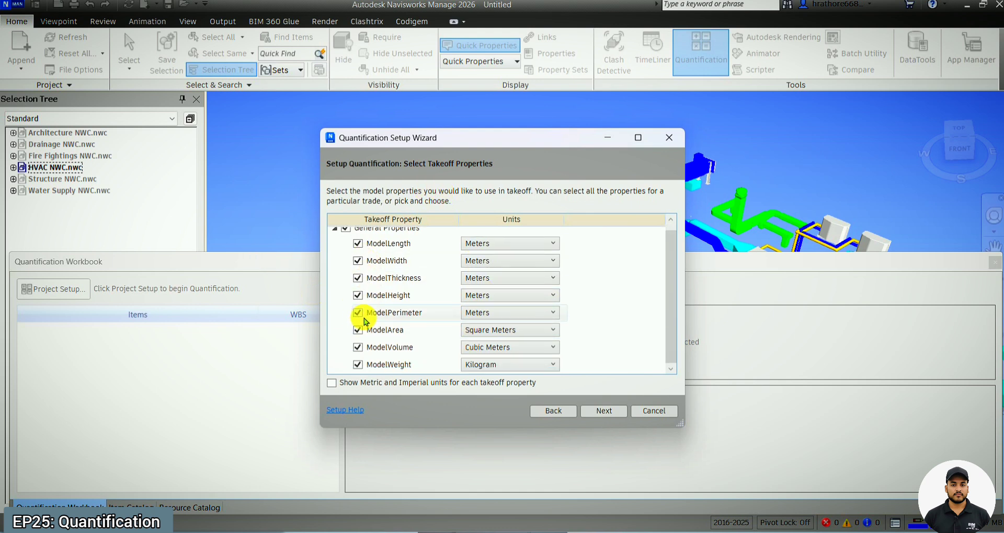
scroll(387, 287, up, 1)
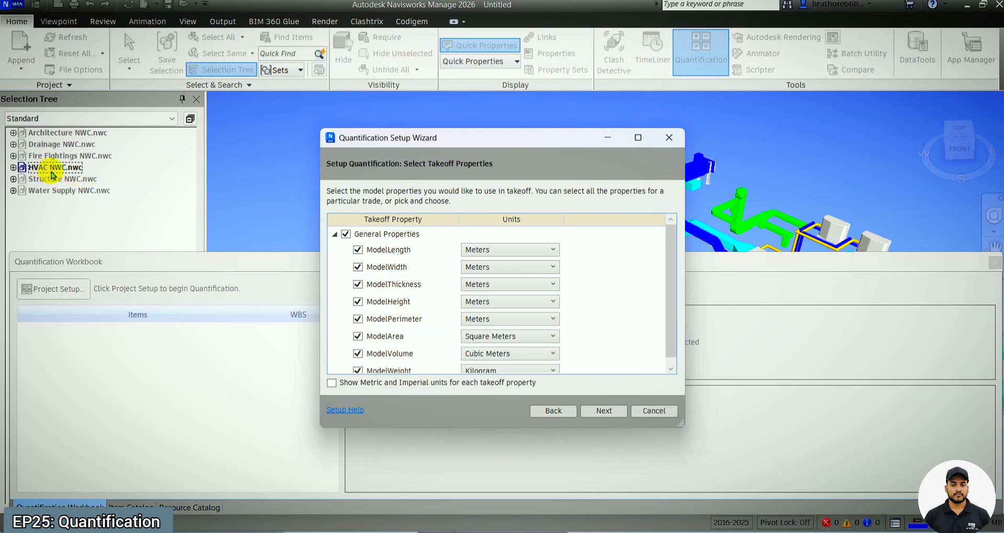
click(604, 411)
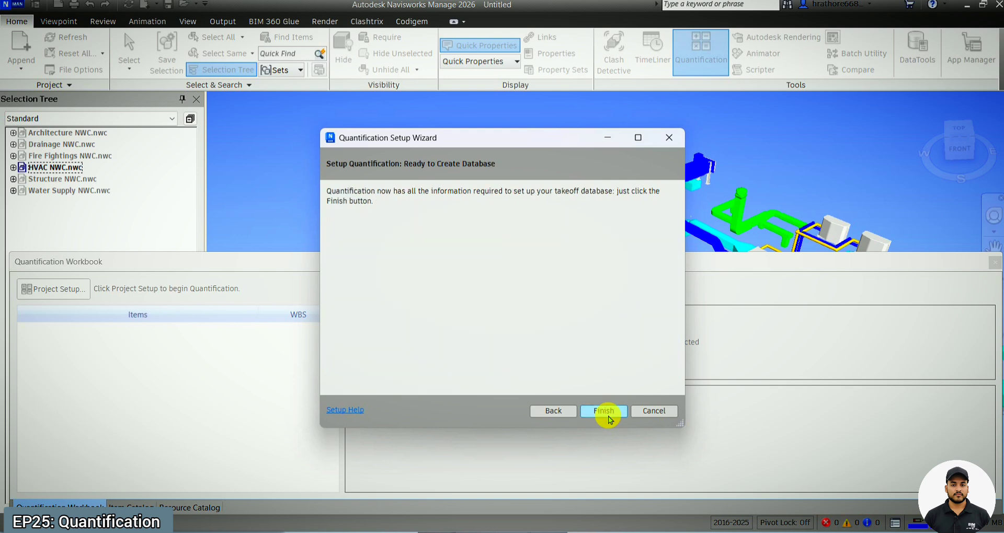
click(605, 412)
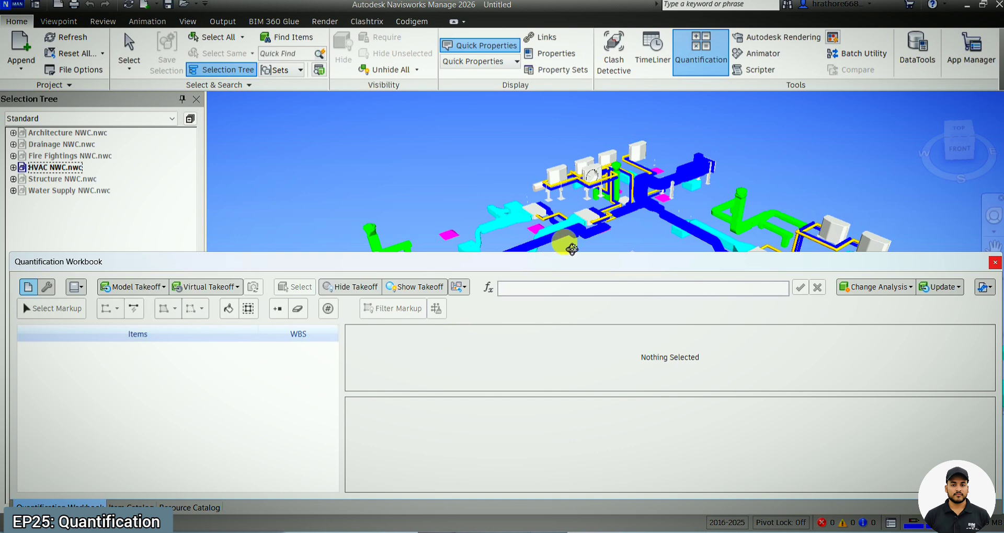
Step: Take off HVAC NWC.nwc to a new catalog item, with the workbook shortened to reveal more of the model, and accept the takeoff prompt
drag(562, 256, 567, 287)
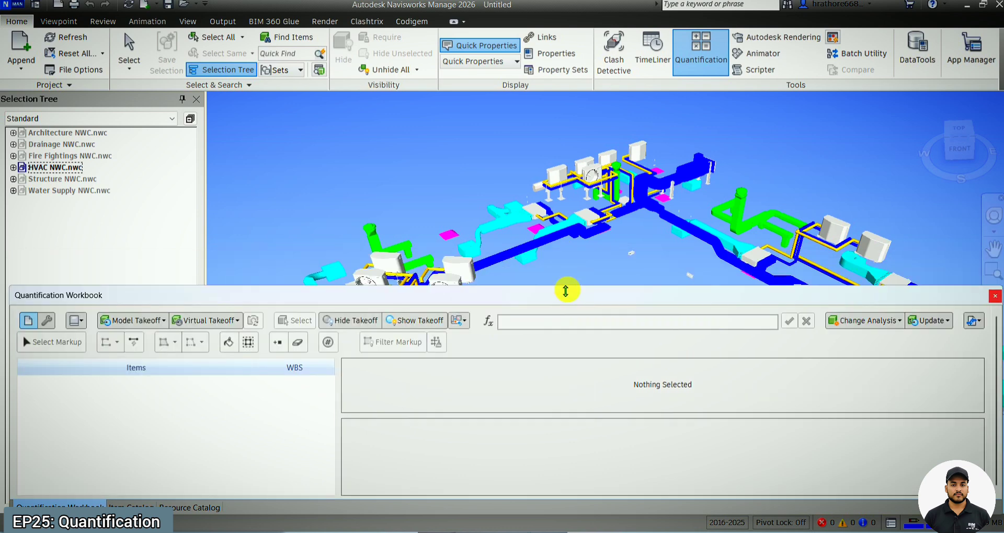
click(62, 168)
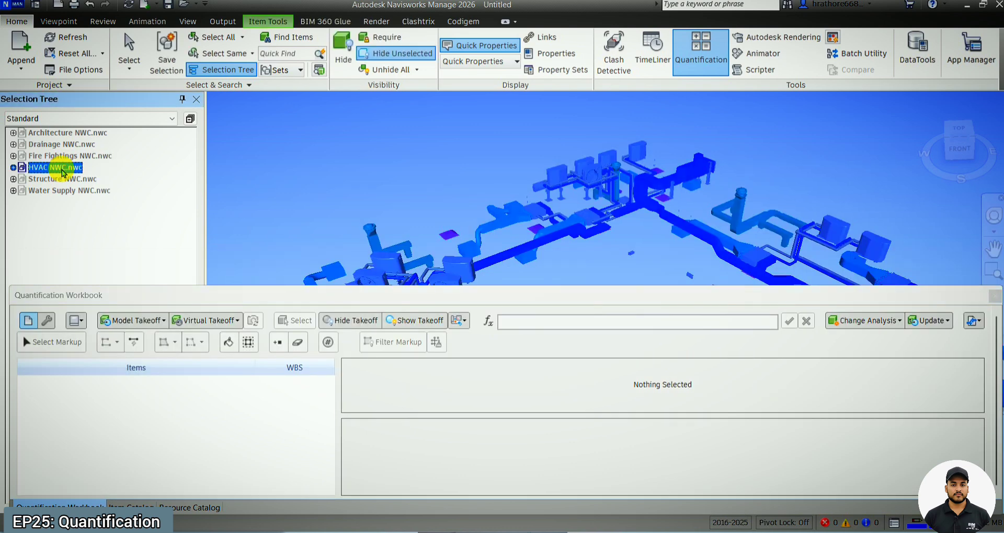
right_click(62, 171)
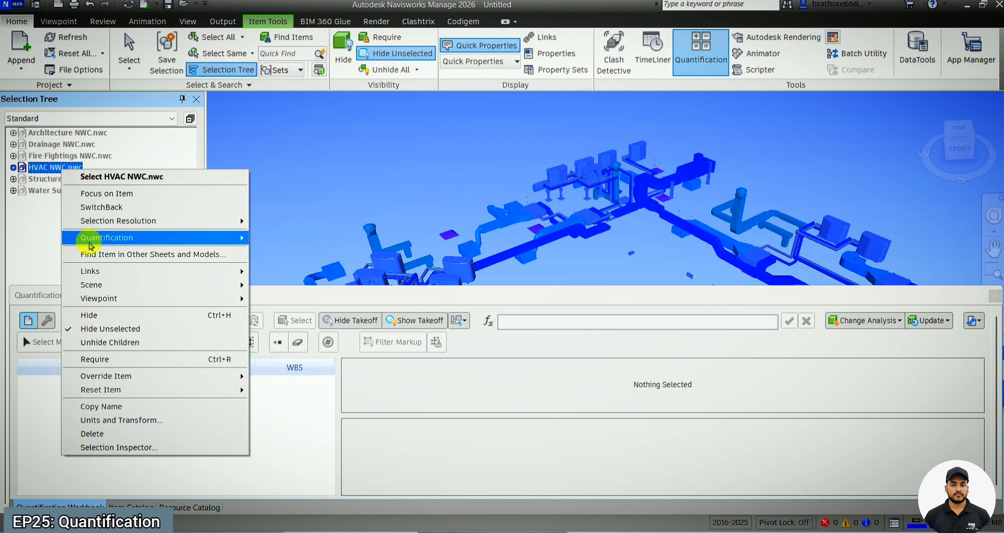
mouse_move(109, 248)
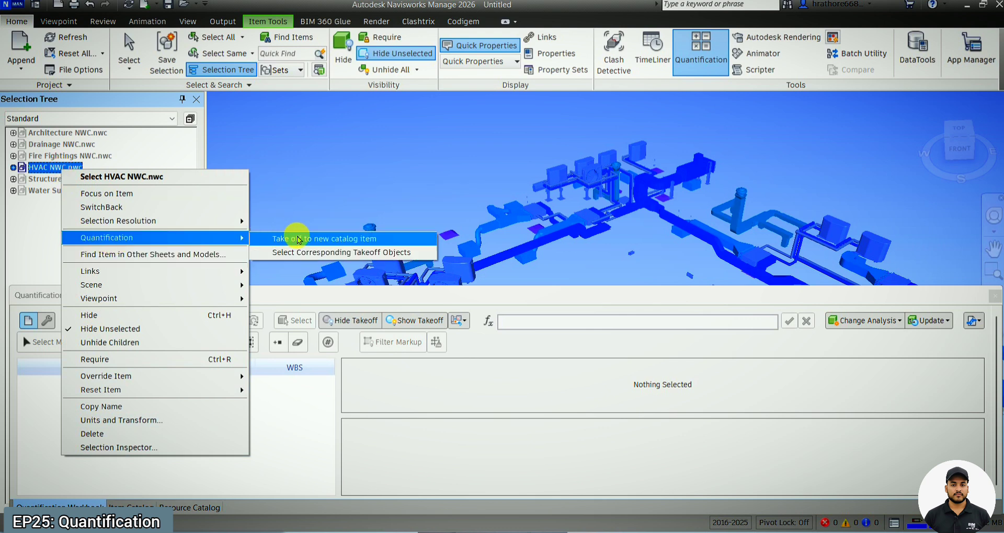
click(341, 239)
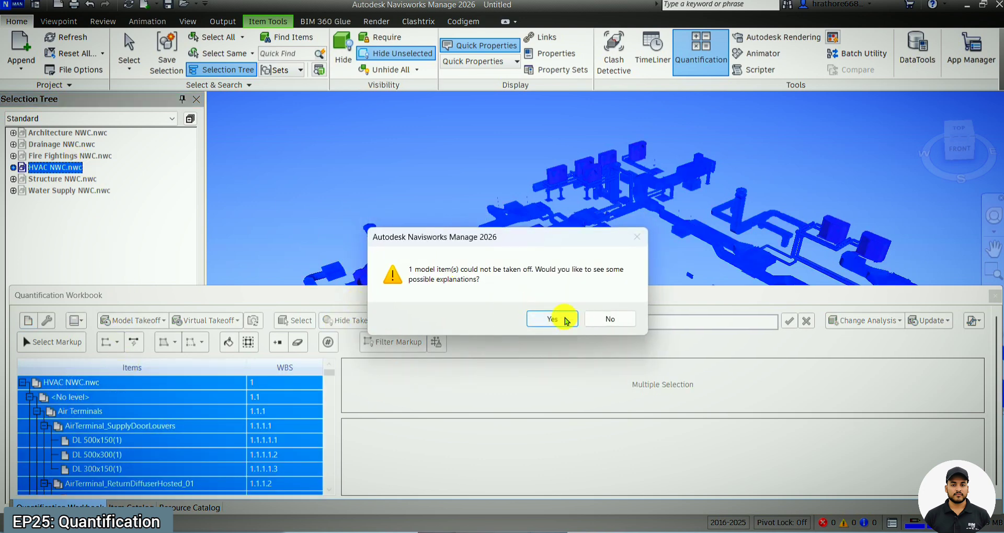
click(566, 320)
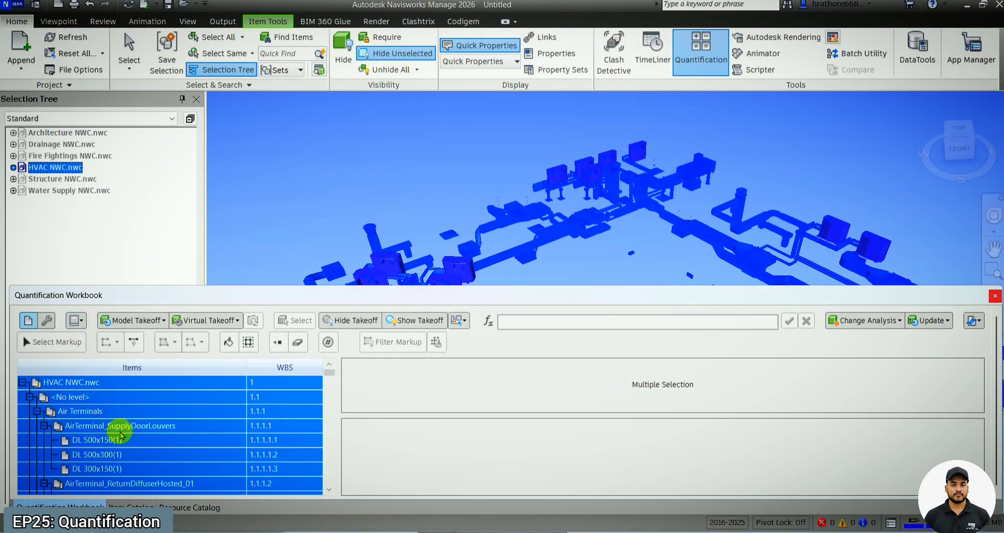
Step: Expand HVAC NWC.nwc in the Selection Tree and collapse each of its levels in the workbook's item list to compare the two structures
scroll(124, 408, down, 5)
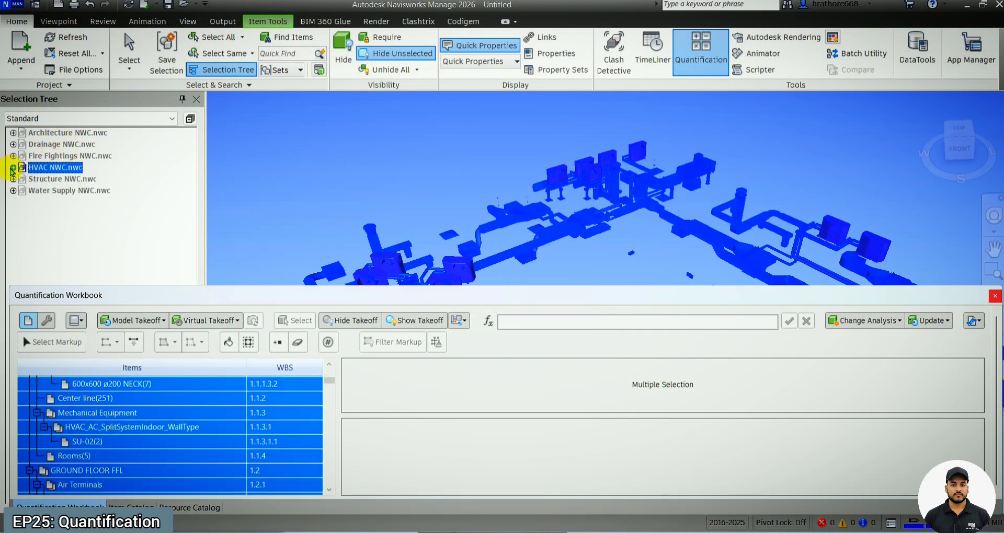
click(13, 167)
scroll(115, 423, up, 5)
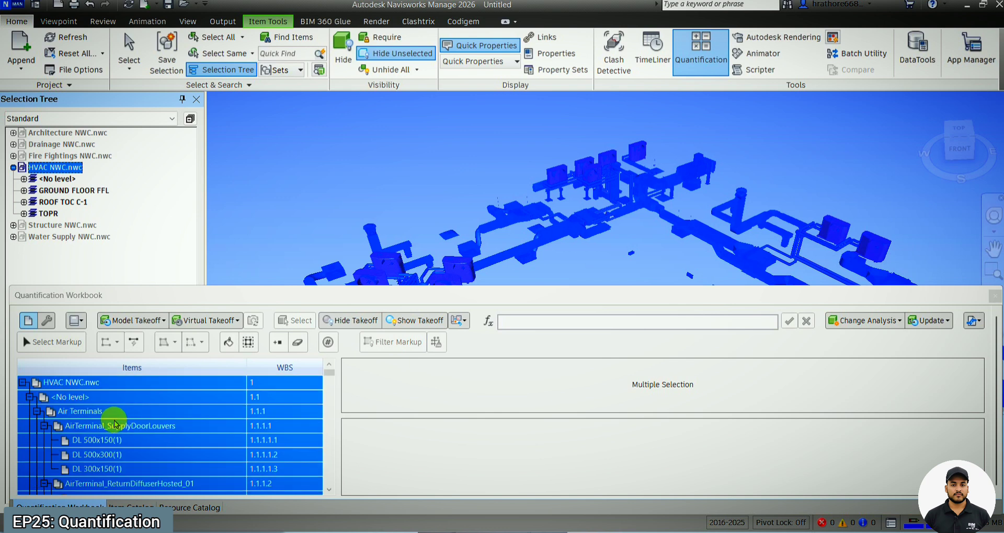
click(23, 384)
click(23, 384)
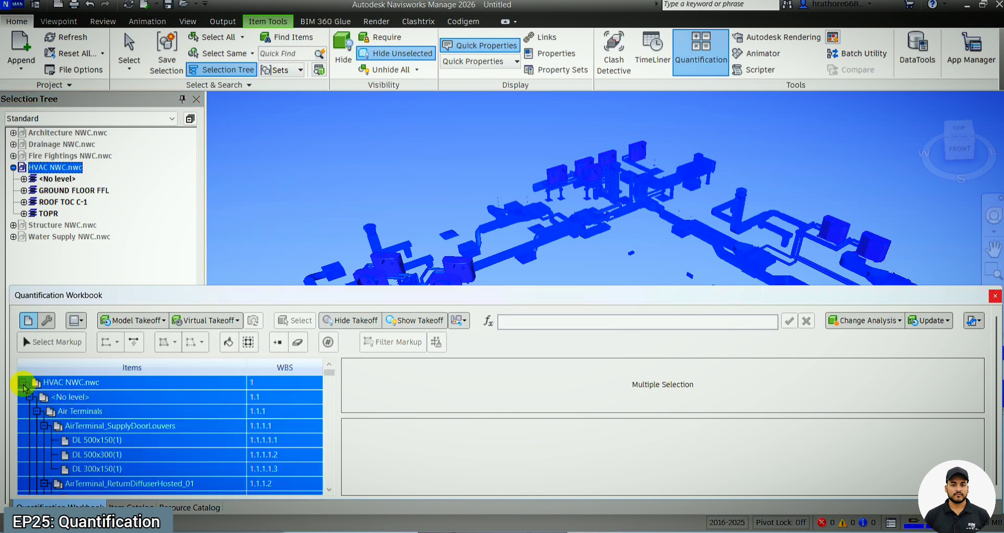
click(30, 397)
click(30, 412)
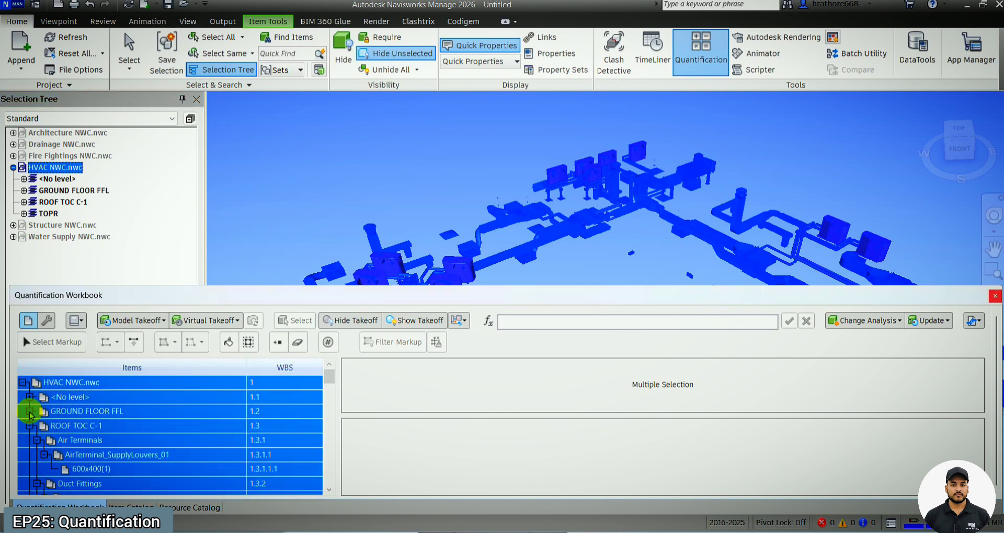
click(30, 426)
click(30, 440)
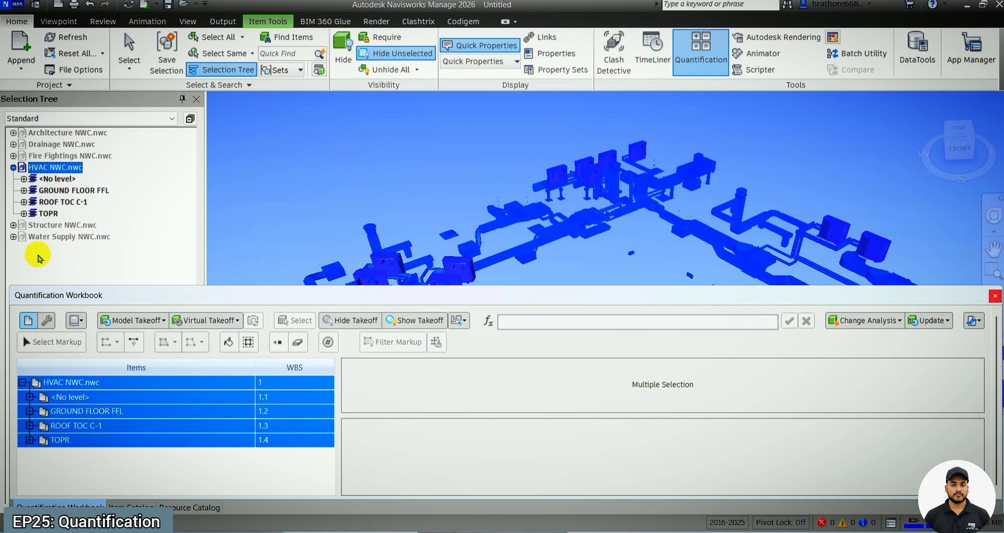
Step: Expand GROUND FLOOR FFL in both trees and collapse its Air Terminals, Duct Accessories and Duct Fittings groups in the workbook
click(29, 198)
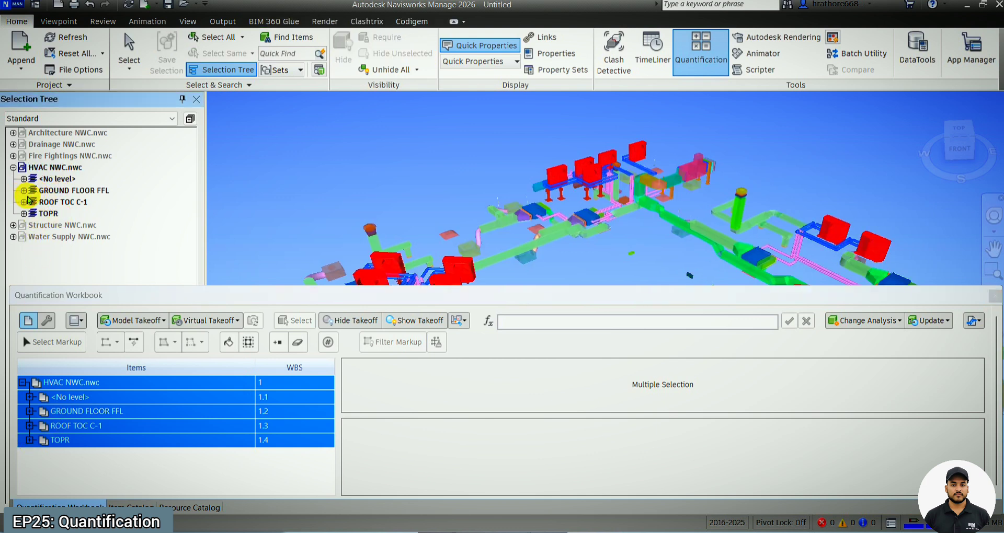
click(23, 190)
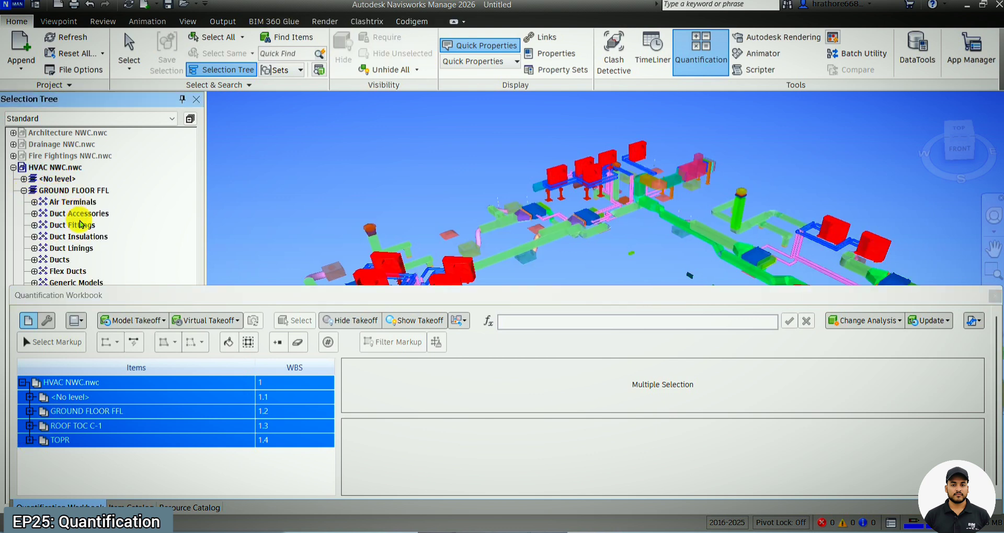
click(97, 465)
click(29, 411)
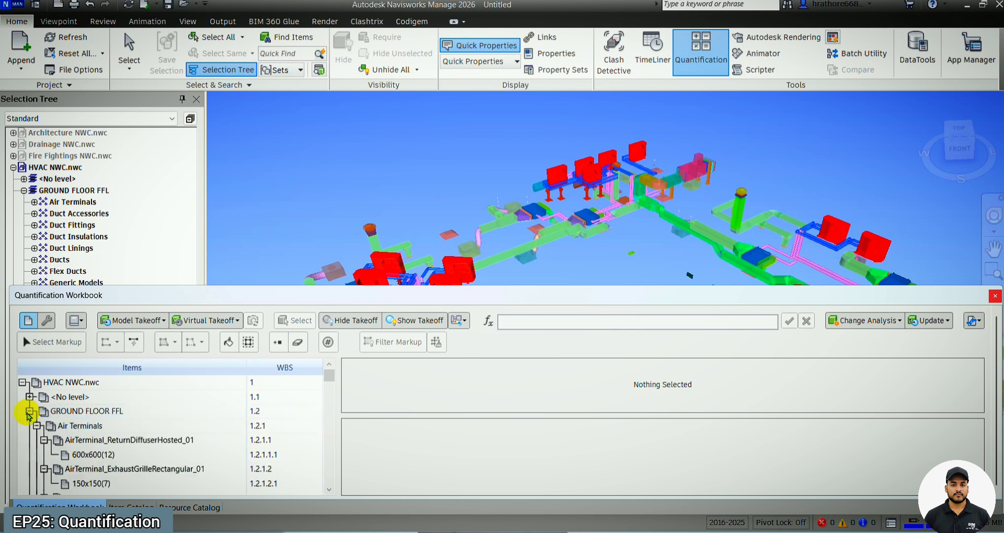
scroll(29, 418, down, 2)
scroll(31, 421, up, 2)
click(36, 426)
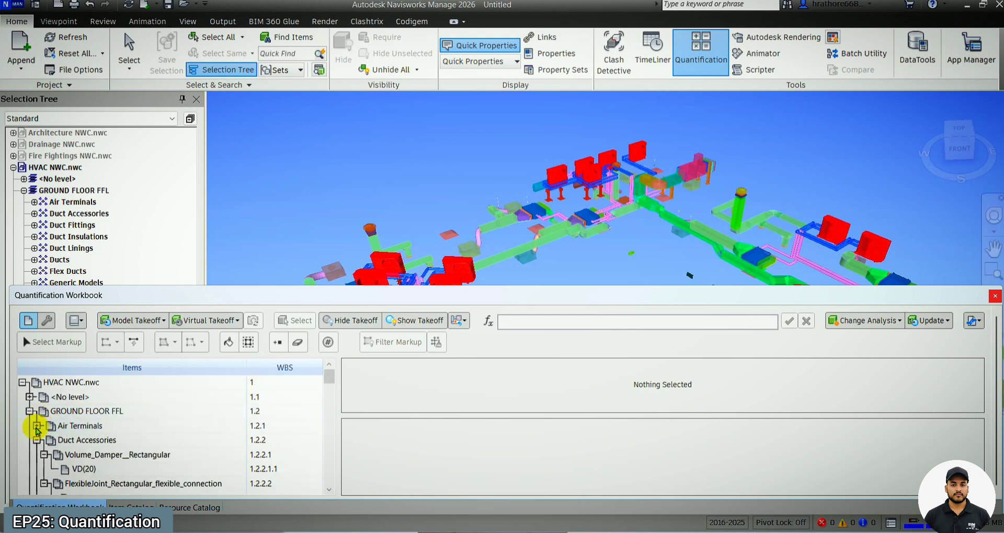
click(36, 440)
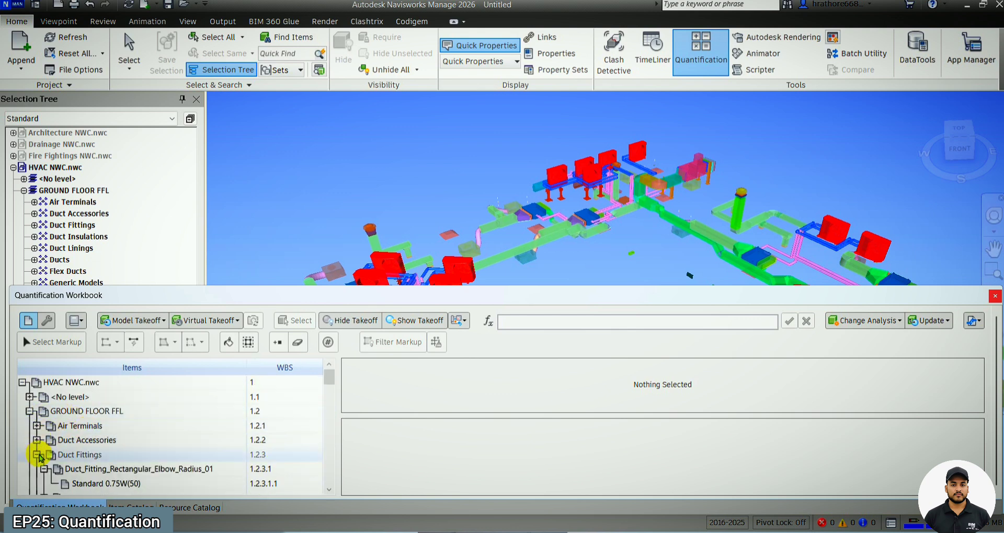
click(37, 455)
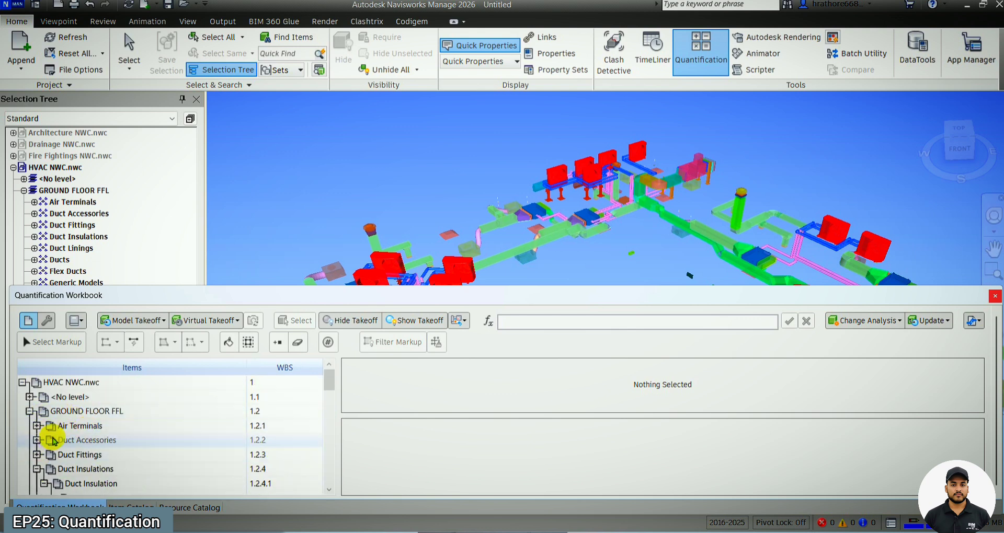
Step: Examine the takeoff objects listed for AirTerminal_ReturnDiffuserHosted_01 under the ground floor's Air Terminals
click(101, 426)
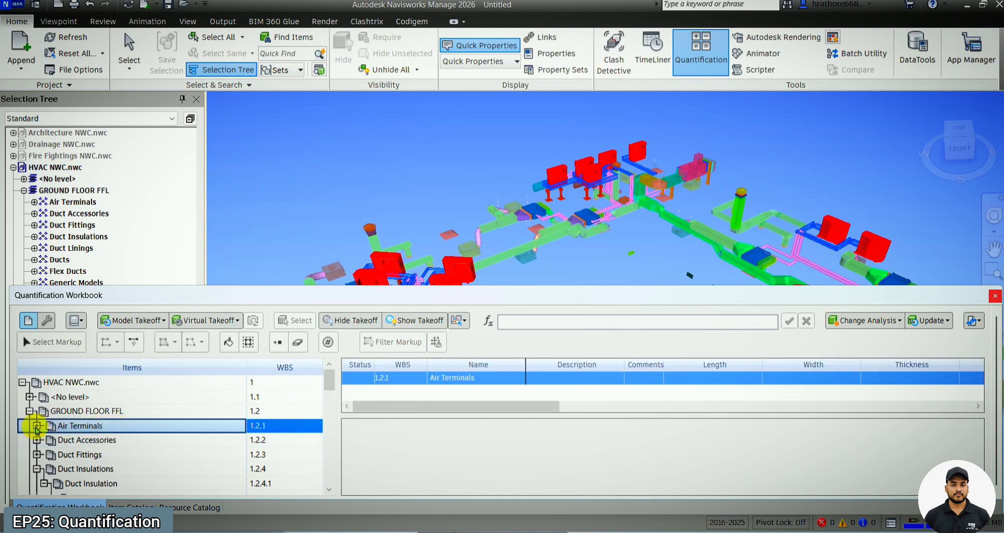
click(36, 426)
click(68, 440)
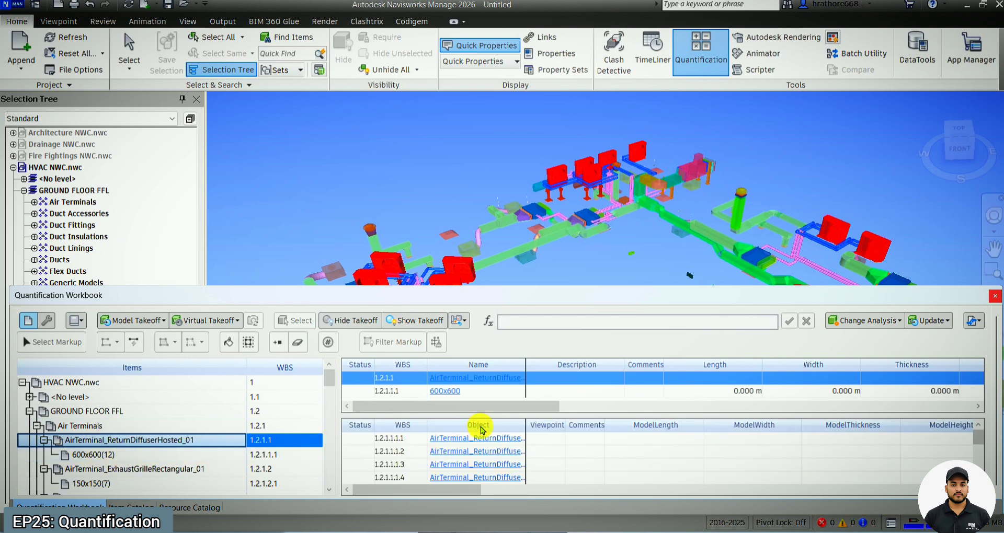
scroll(479, 437, down, 3)
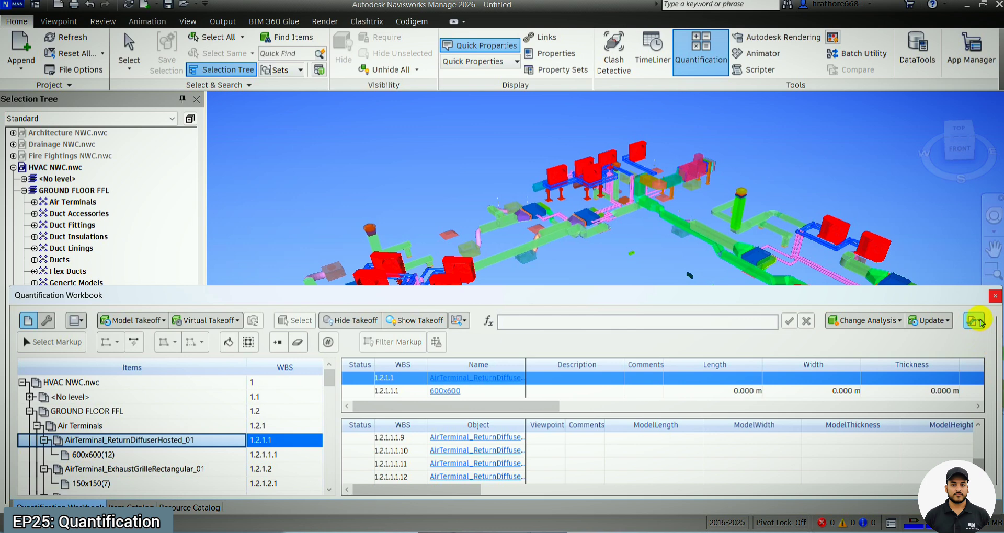
Step: Export the quantities to Excel as HVAC BOQ in the Downloads folder and open the exported file
click(979, 321)
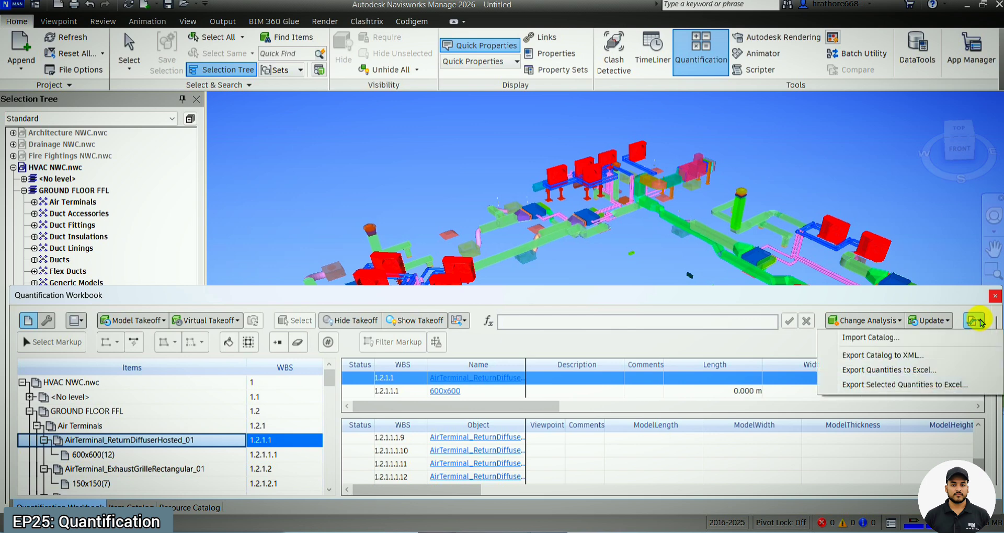
click(935, 371)
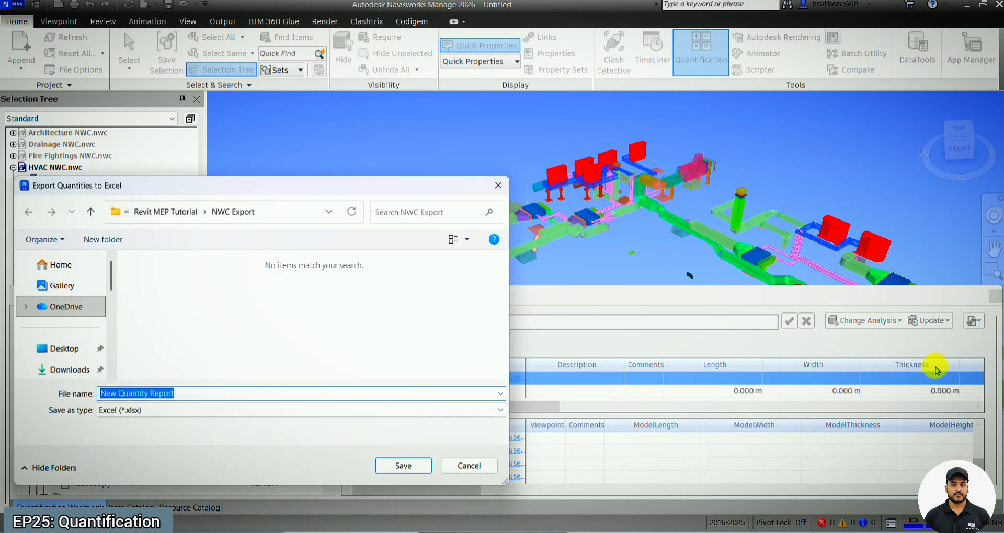
click(65, 370)
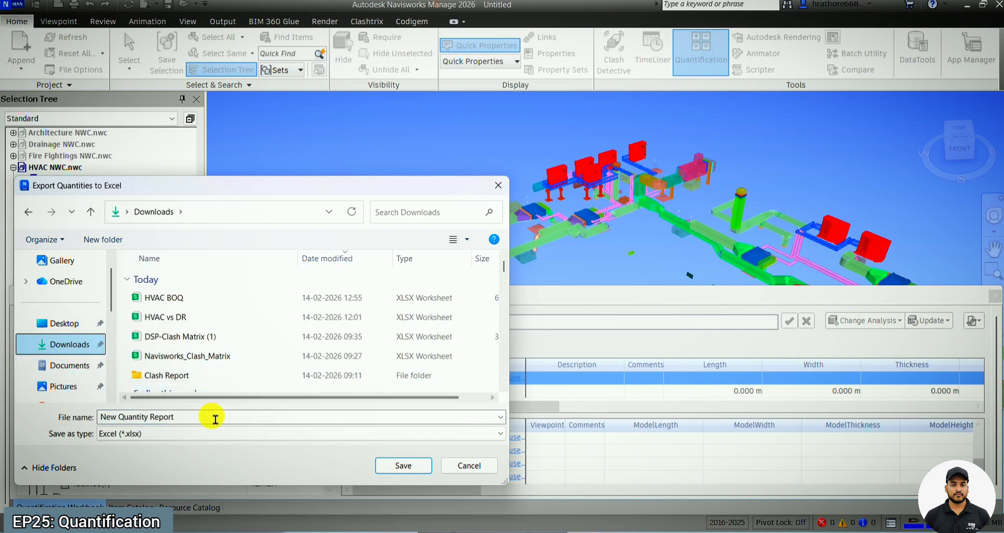
click(171, 296)
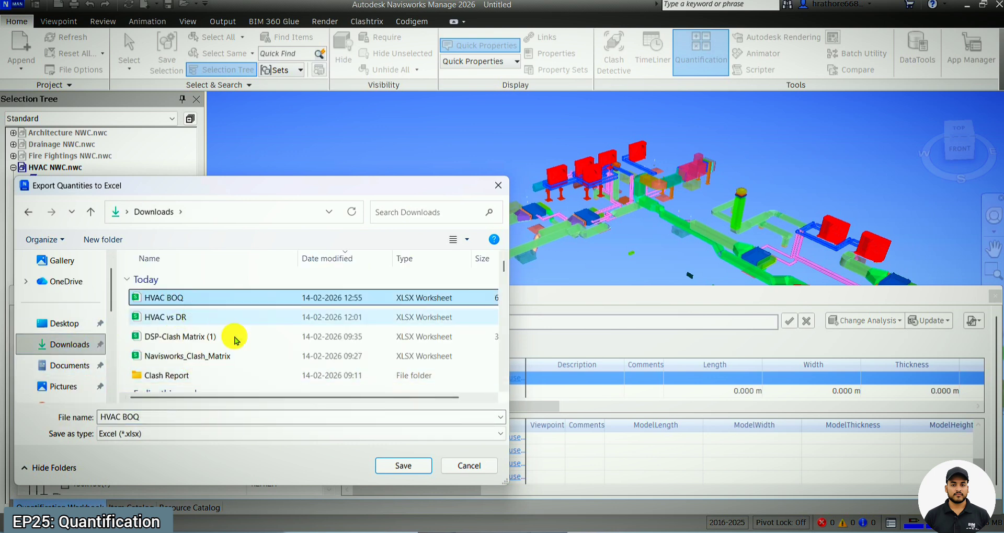
click(403, 465)
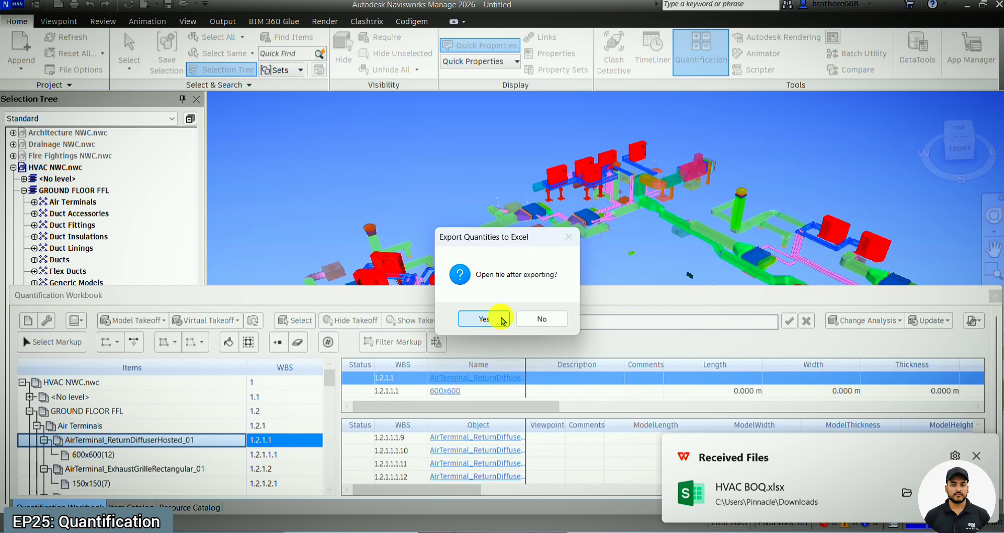
click(500, 319)
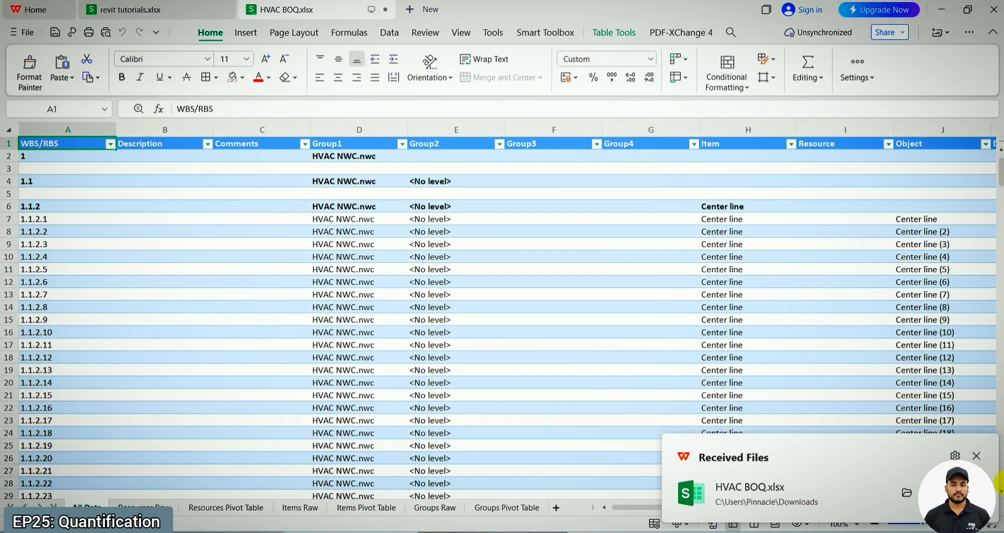
Step: Look through the exported workbook's resources and items sheets, ending on the Group1 column of Groups Raw
click(976, 456)
click(126, 505)
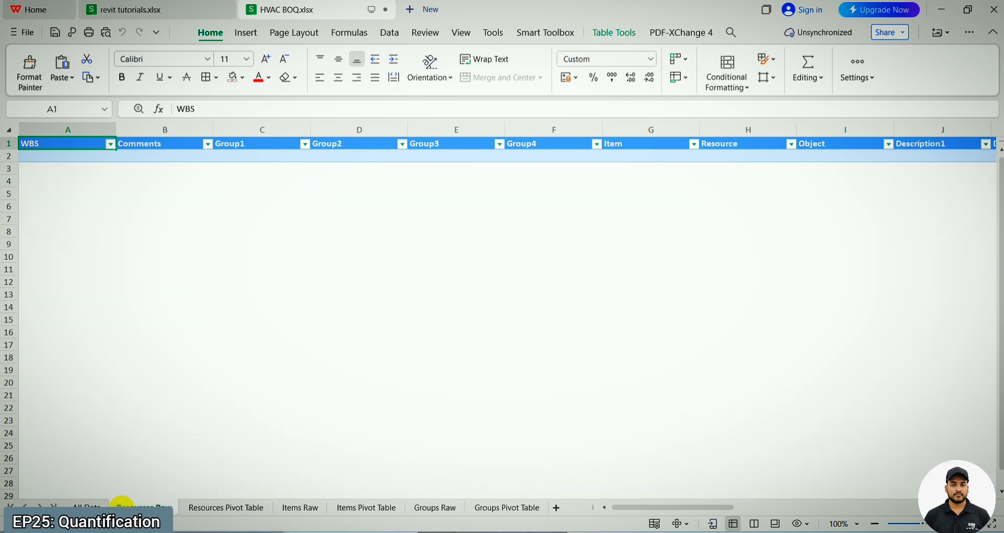
click(220, 507)
click(314, 506)
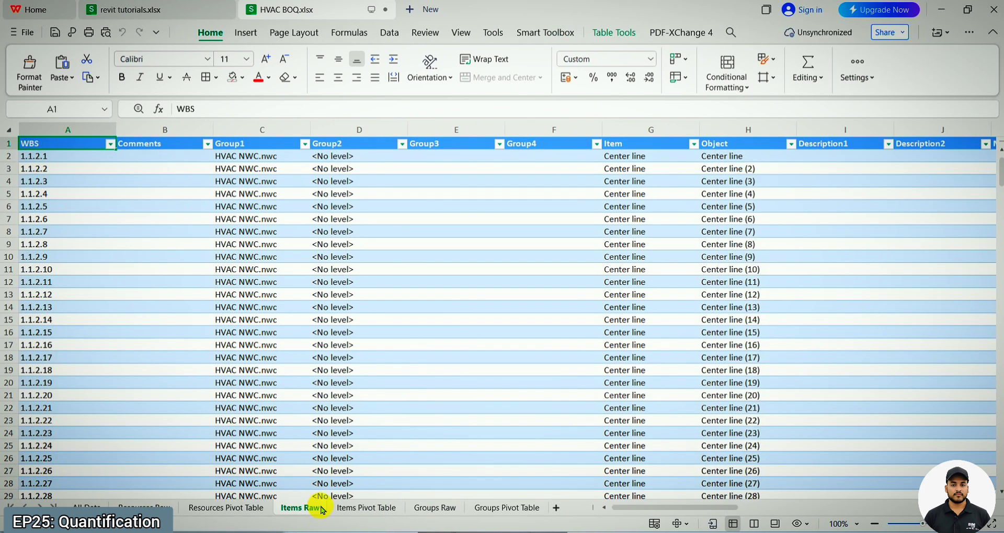
click(366, 510)
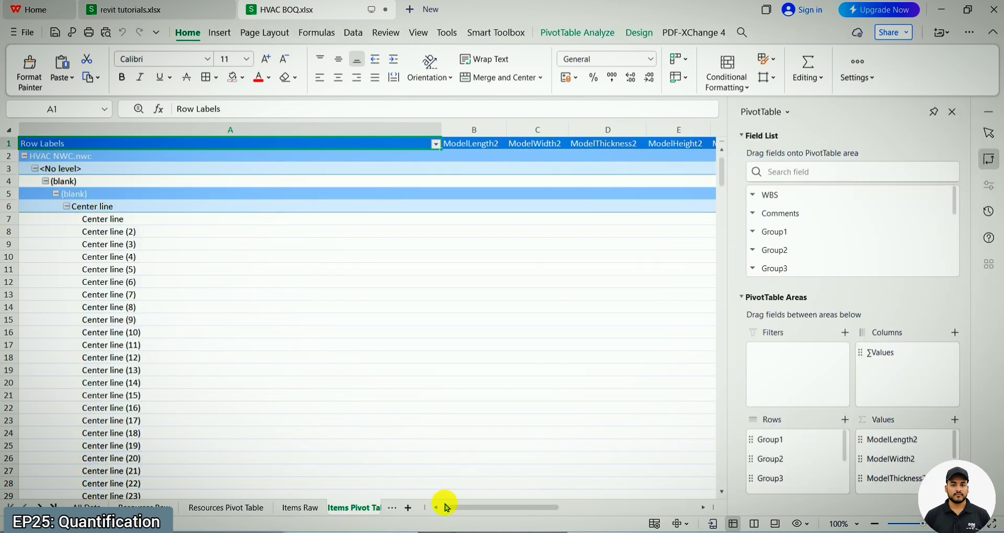
click(389, 509)
click(408, 463)
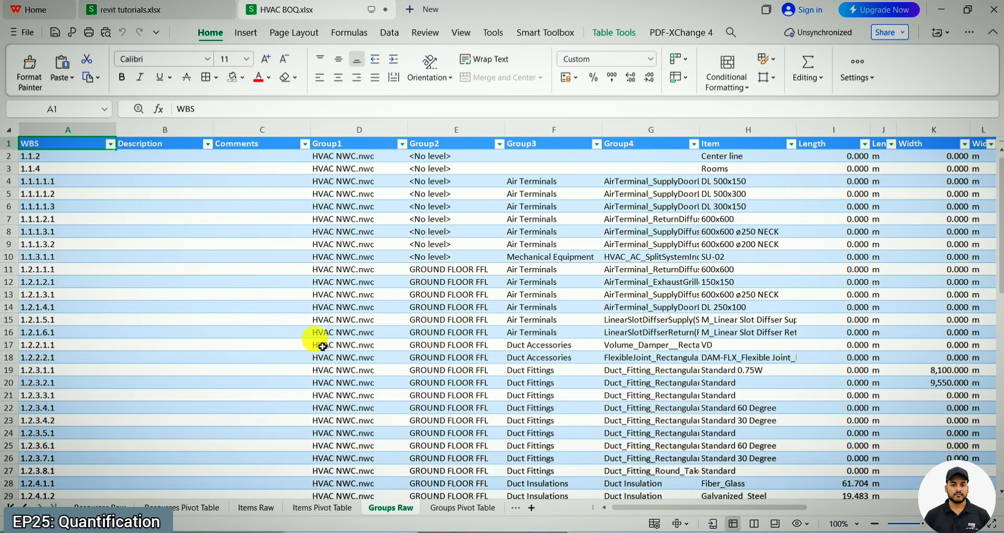
click(380, 151)
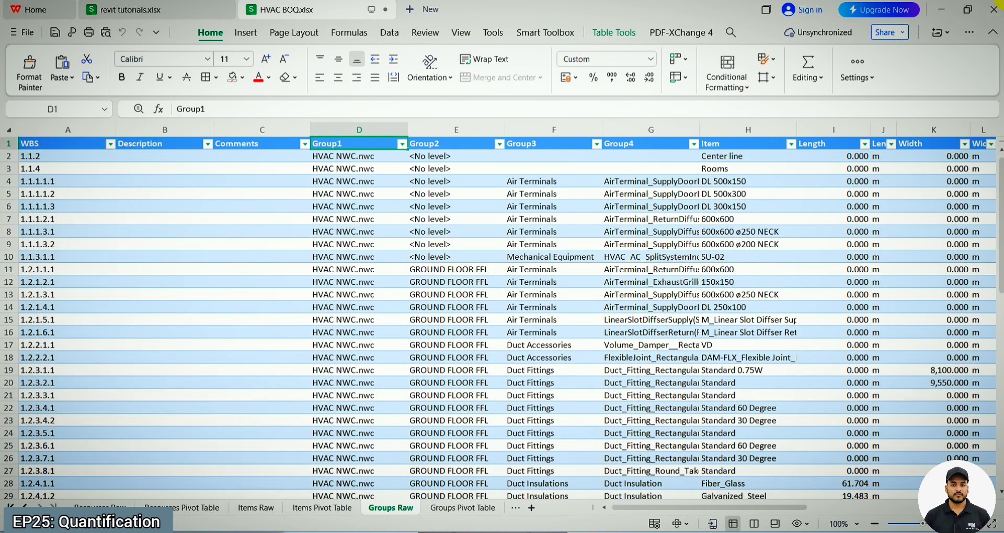
Step: Restore the spreadsheet to a smaller window over Navisworks and compare its group columns with the HVAC NWC.nwc hierarchy in the Selection Tree
click(968, 10)
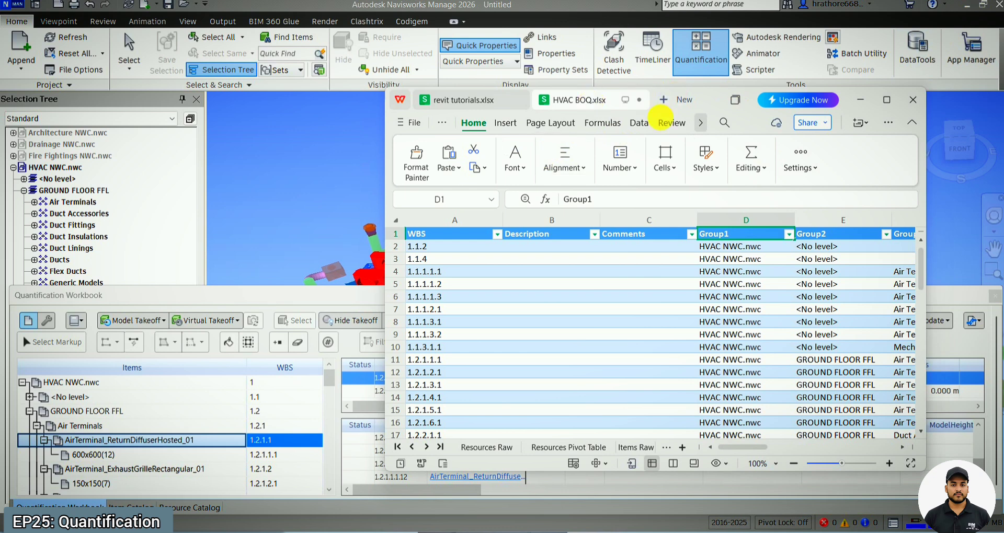
click(73, 168)
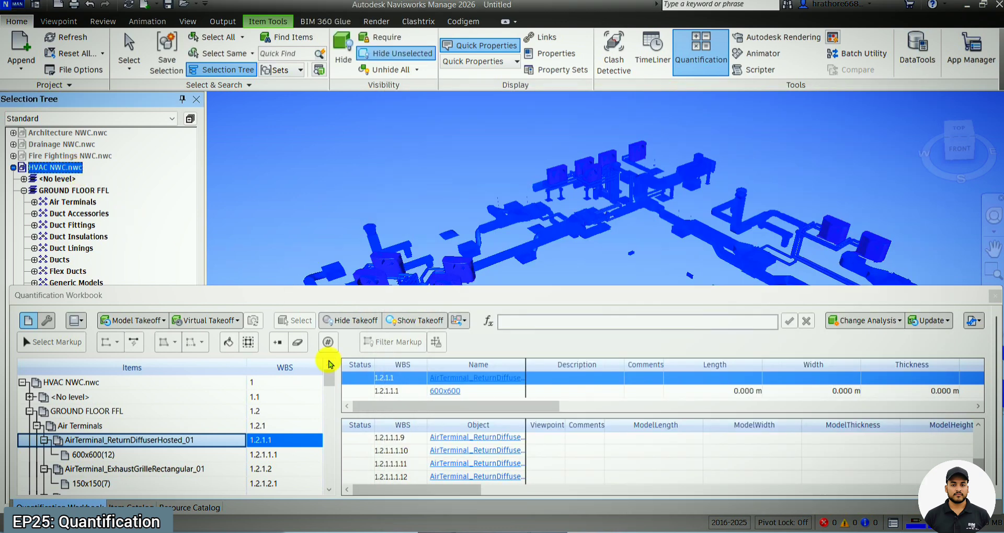
click(586, 532)
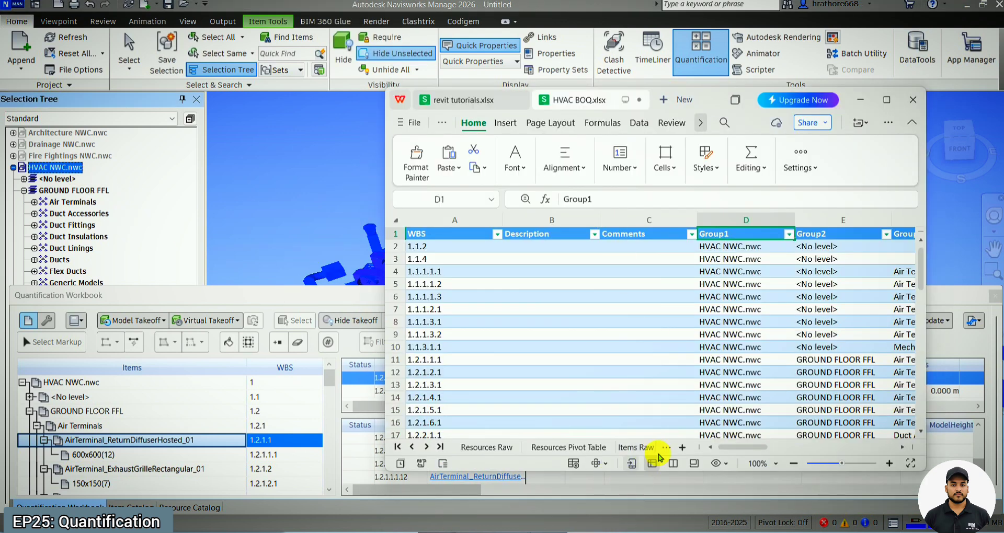
drag(730, 453, 739, 448)
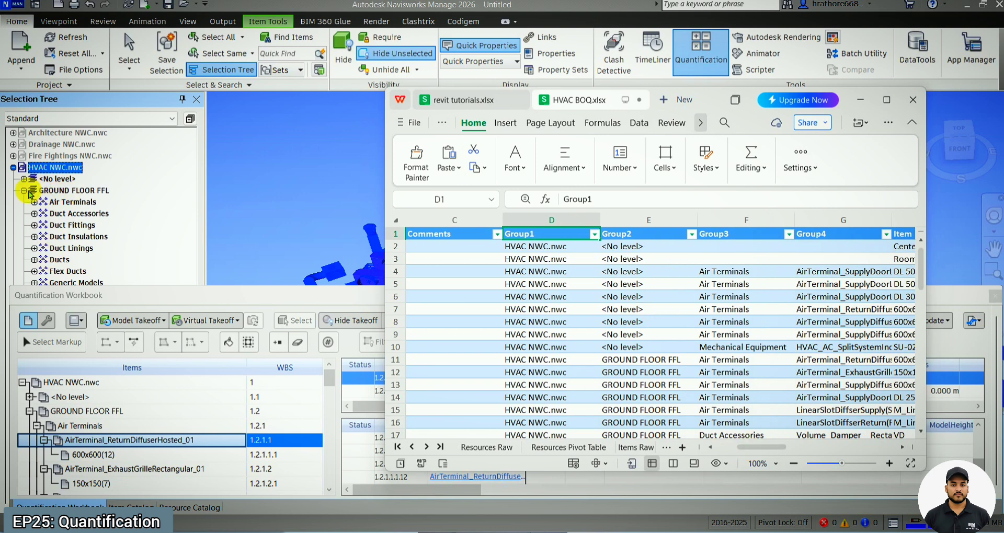
Step: Collapse and re-expand GROUND FLOOR FFL in the Selection Tree to compare its levels and categories with the spreadsheet's group columns
click(24, 191)
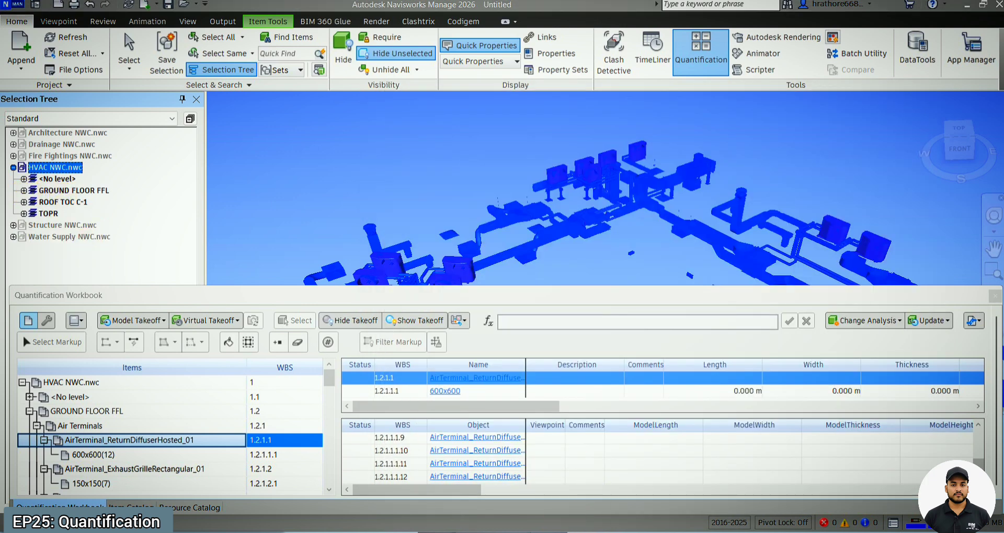
key(alt+Tab)
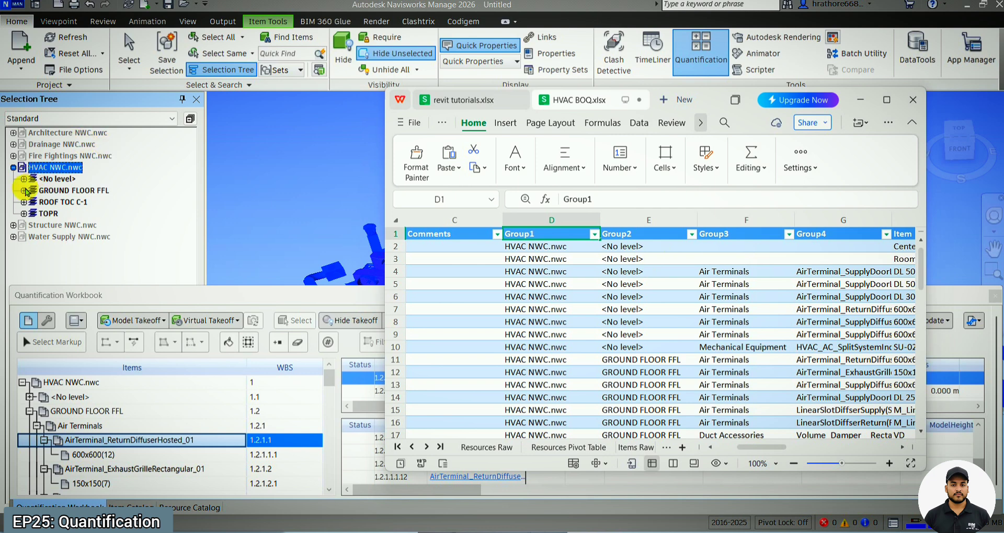
click(24, 191)
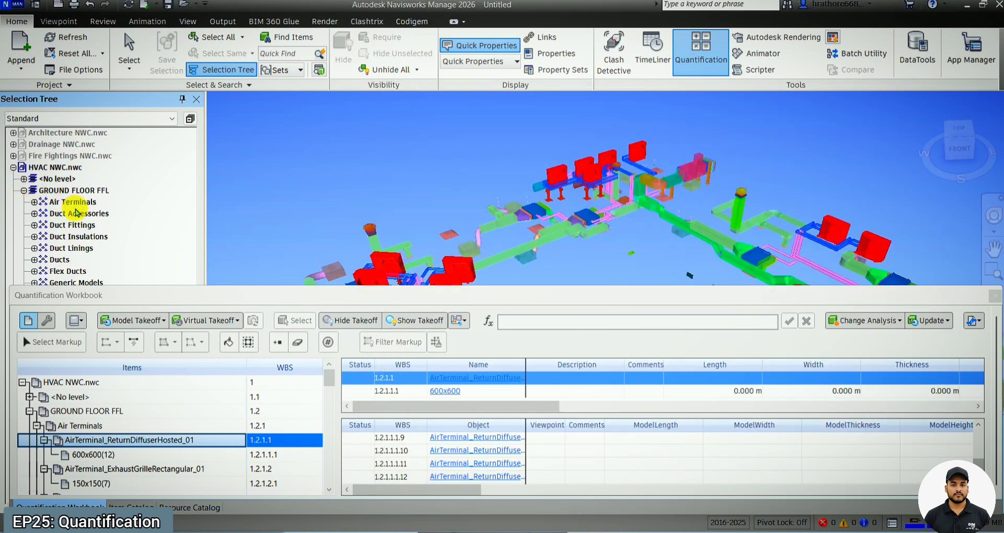
click(596, 532)
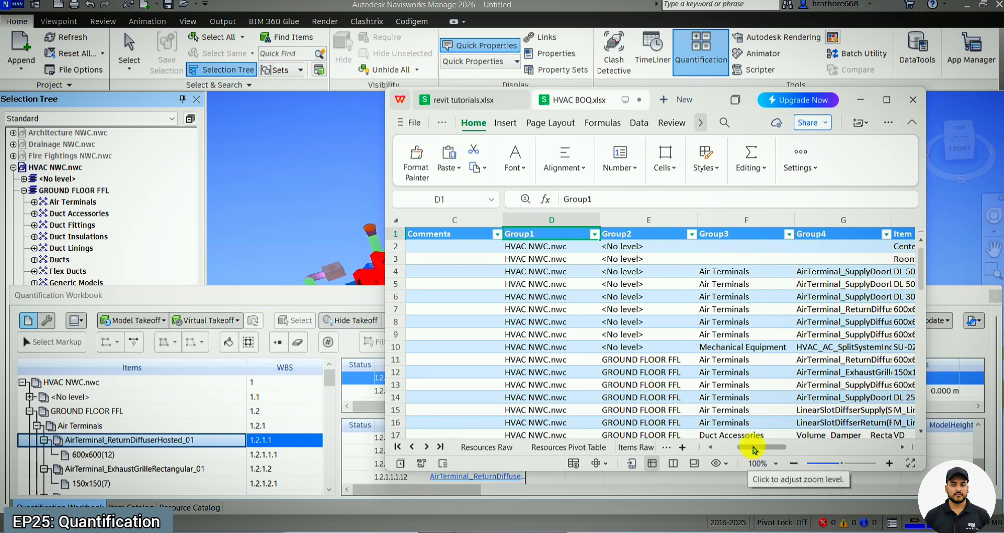
Step: Maximize the HVAC BOQ spreadsheet and look across the Groups Raw columns from Group1 to the quantity fields
drag(754, 448, 802, 449)
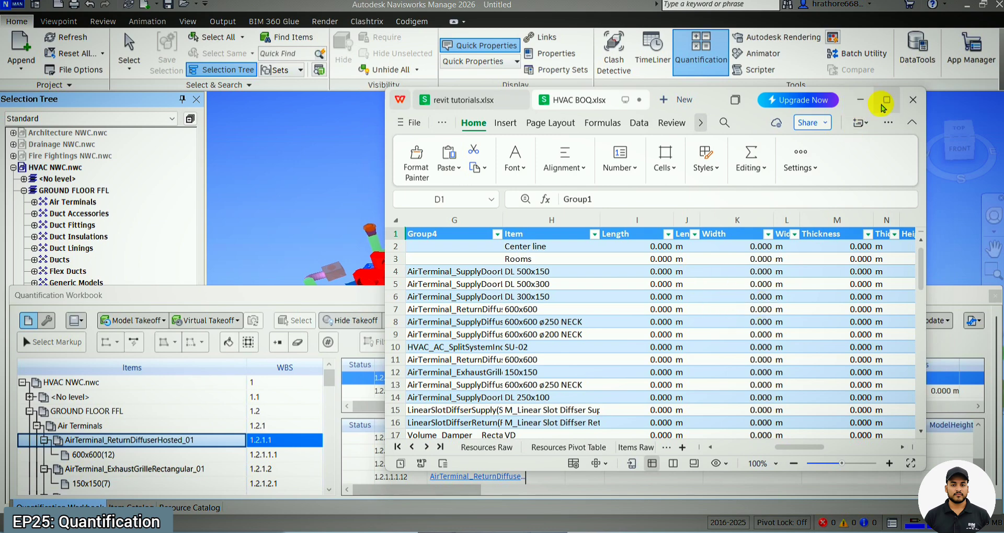
click(884, 104)
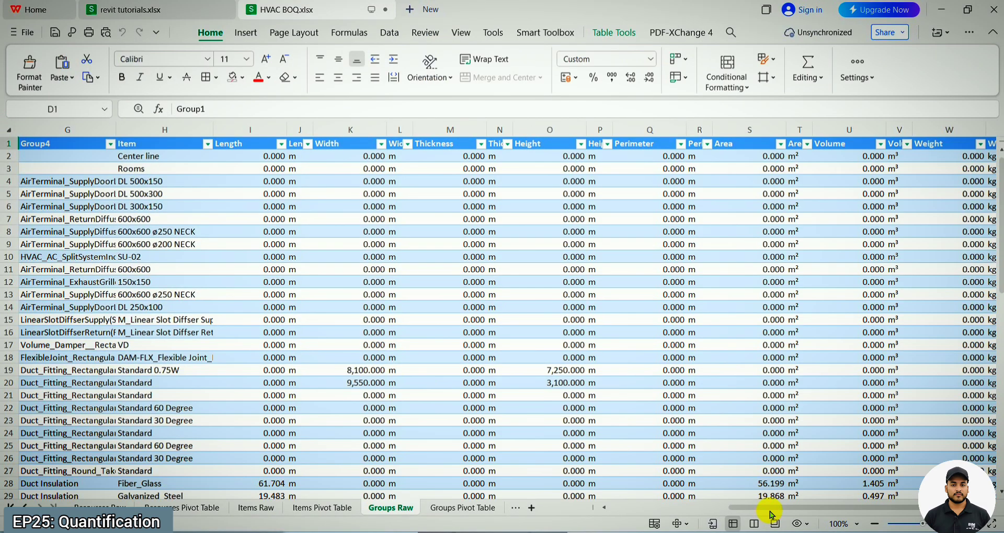
drag(768, 508, 669, 506)
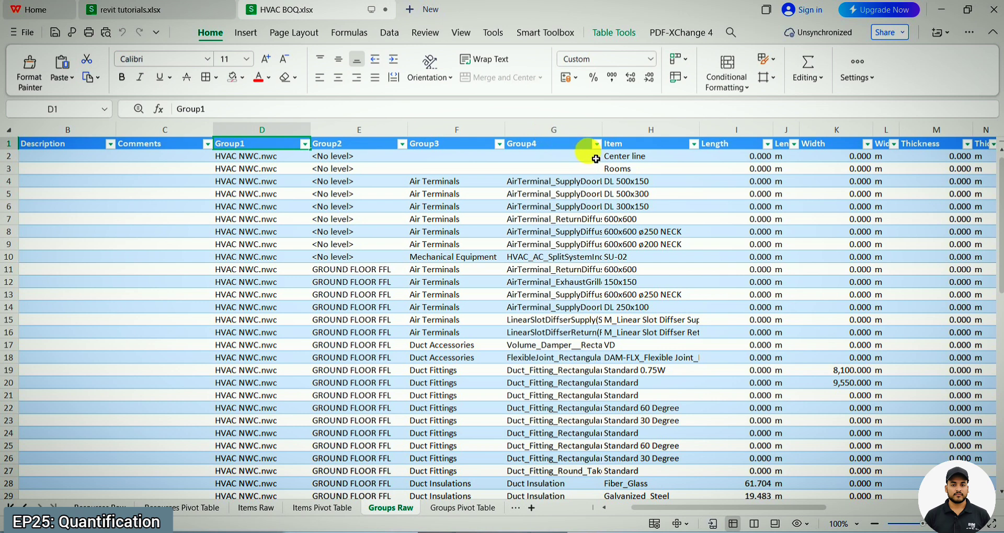
Step: Filter Group3 in Groups Raw to show only Mechanical Equipment and widen the Group4 column to fit the equipment names
click(500, 145)
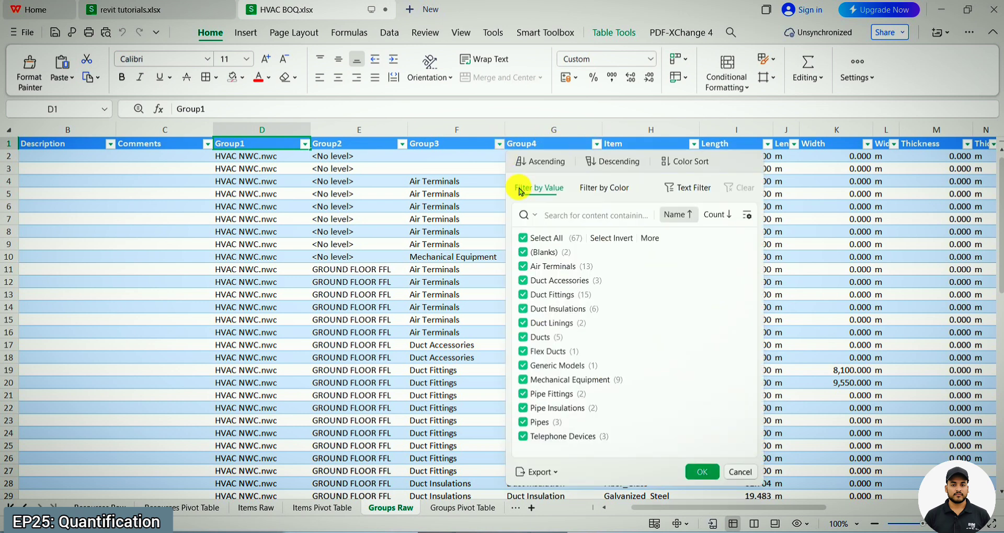
mouse_move(601, 379)
click(712, 380)
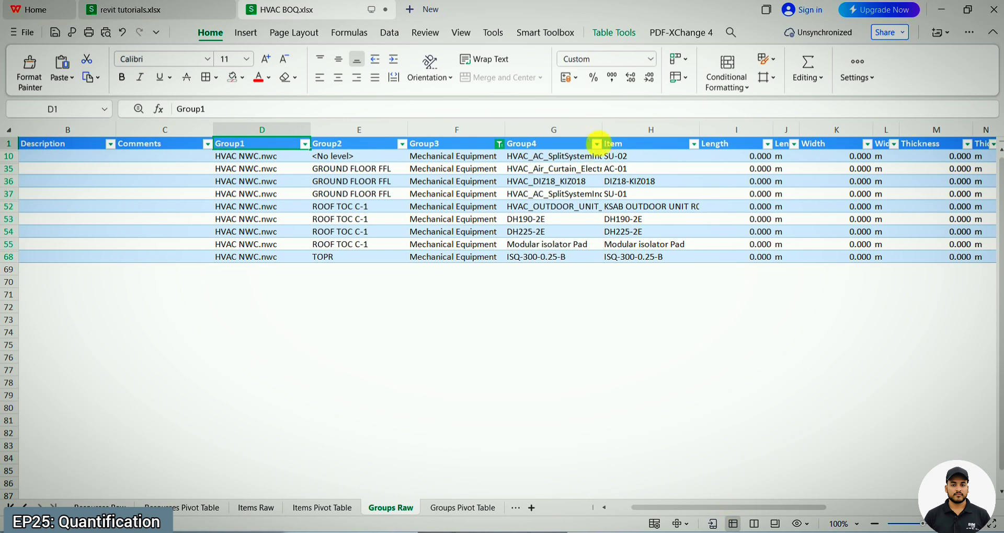
drag(607, 136, 676, 166)
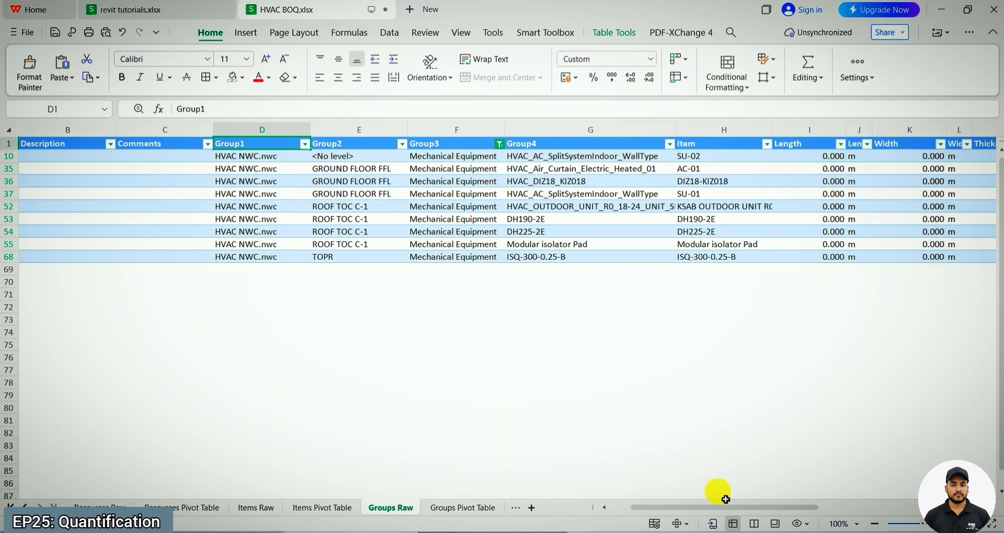
Step: Select all Count values of the filtered Mechanical Equipment rows to check their total
drag(720, 508, 907, 510)
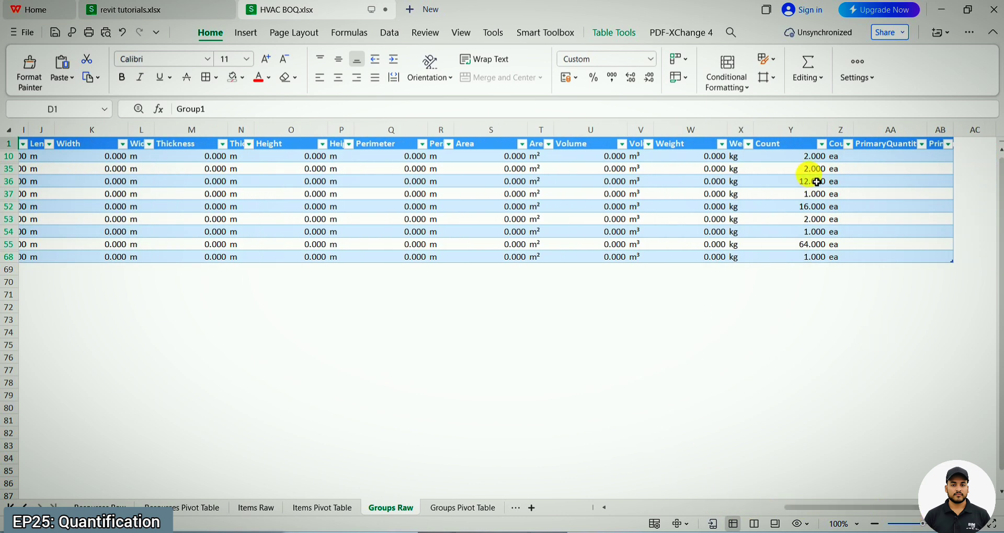
click(789, 156)
drag(797, 164, 800, 258)
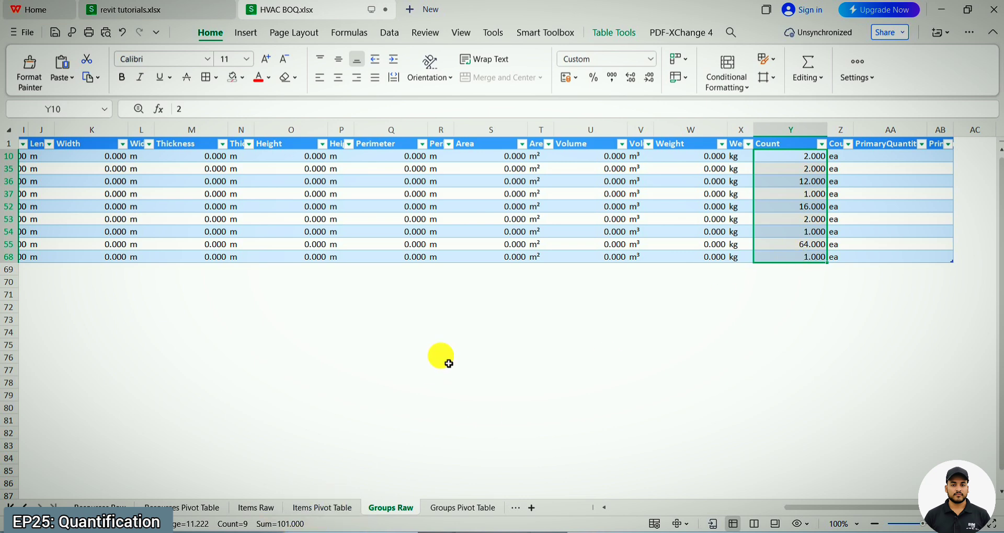
drag(789, 510, 655, 488)
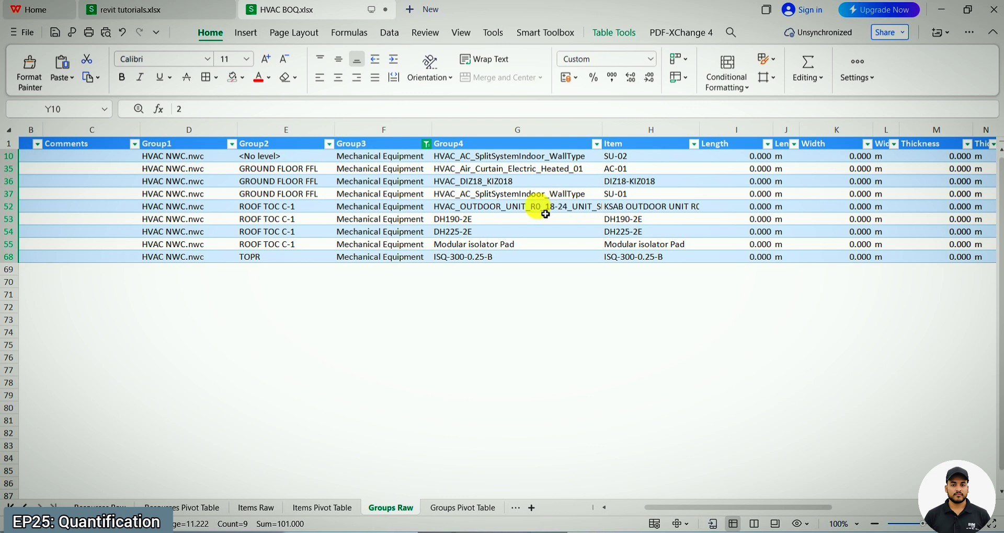
Step: Review the Group4 names of the mechanical equipment, including HVAC_Air_Curtain_Electric_Heated_01 and Modular isolator Pad
click(528, 198)
click(539, 171)
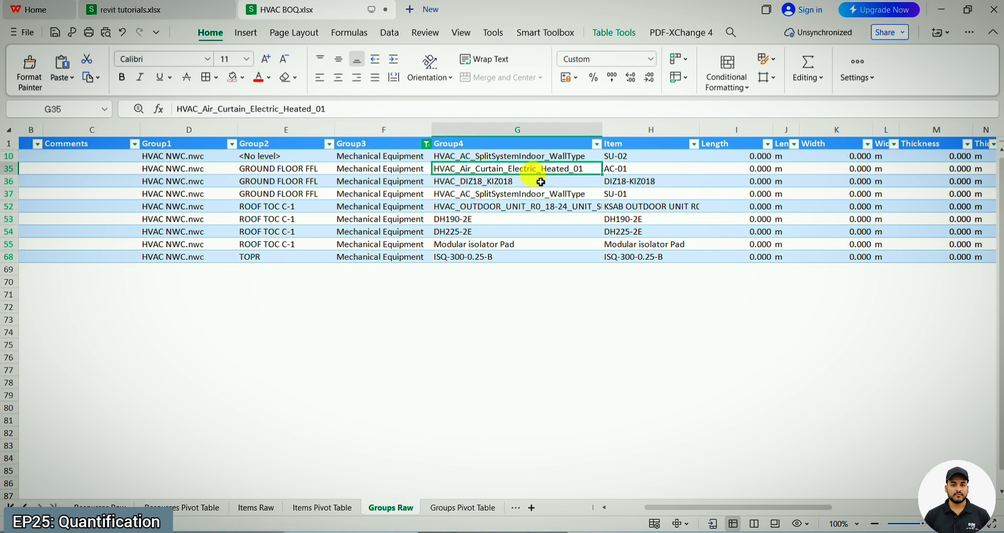
click(523, 244)
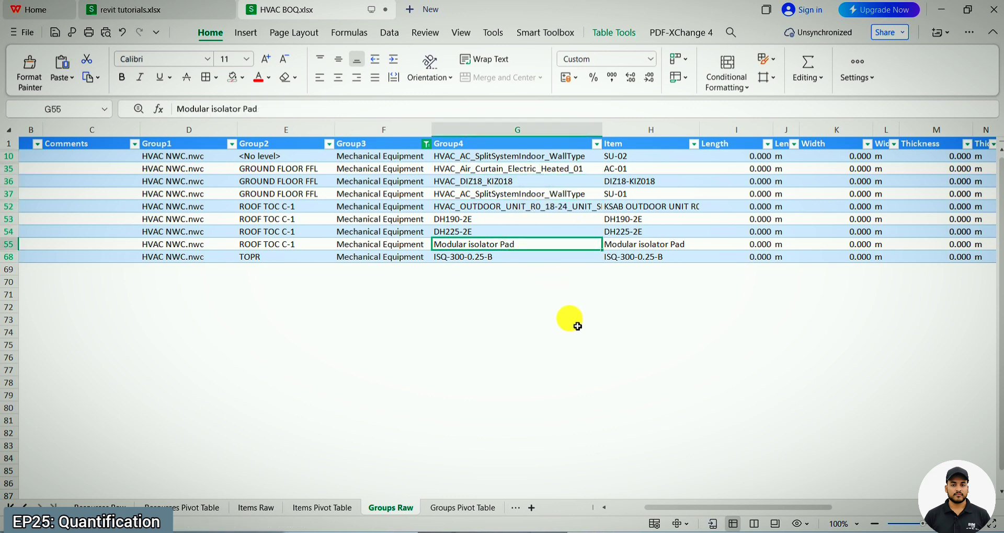
mouse_move(641, 532)
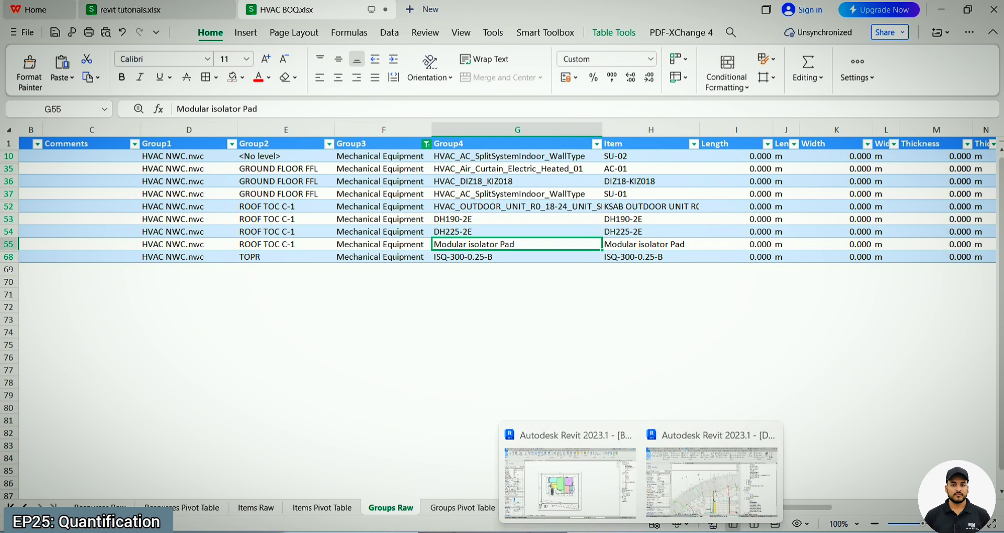
click(615, 337)
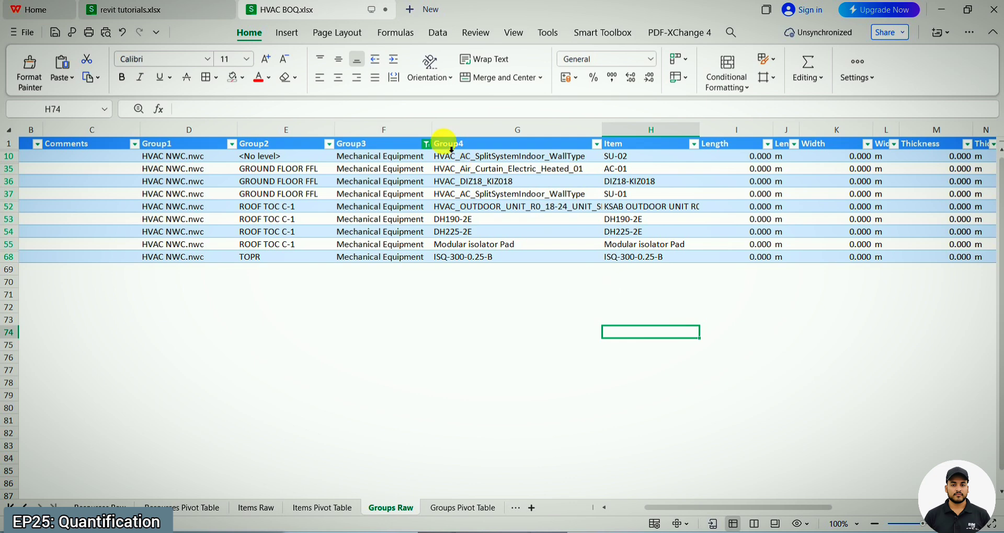
Step: Recheck the total of the equipment's Count column, then return to the WBS and group columns
drag(716, 515, 903, 455)
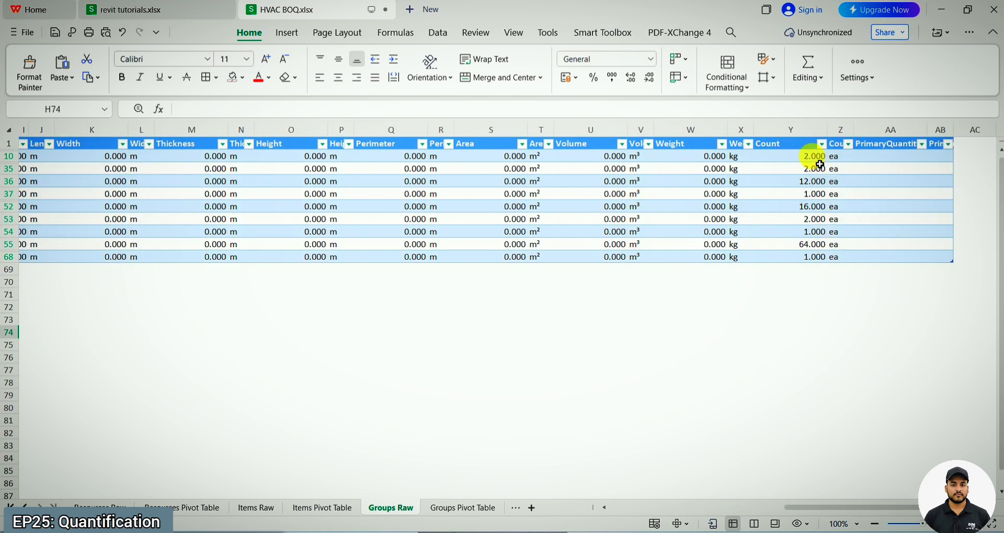
drag(807, 156, 811, 259)
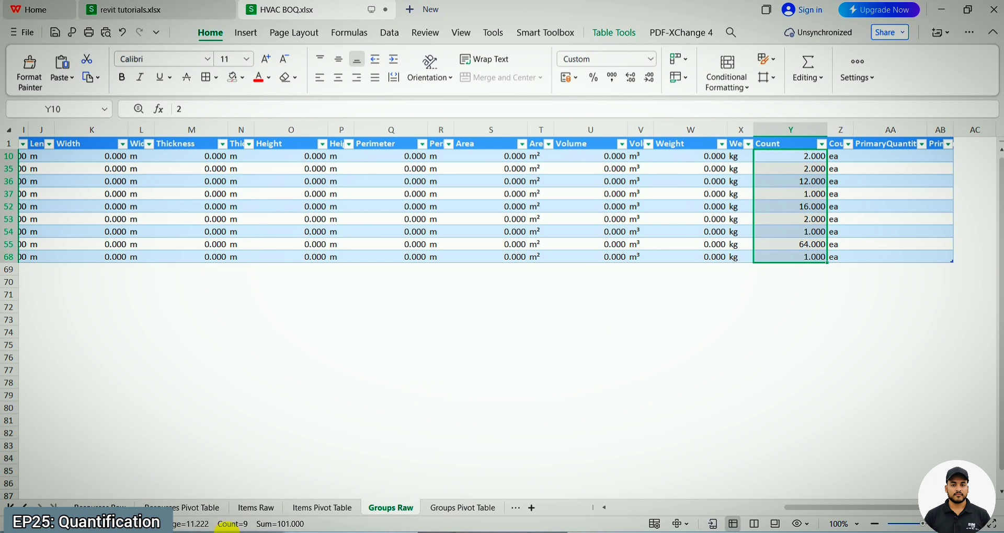
click(809, 382)
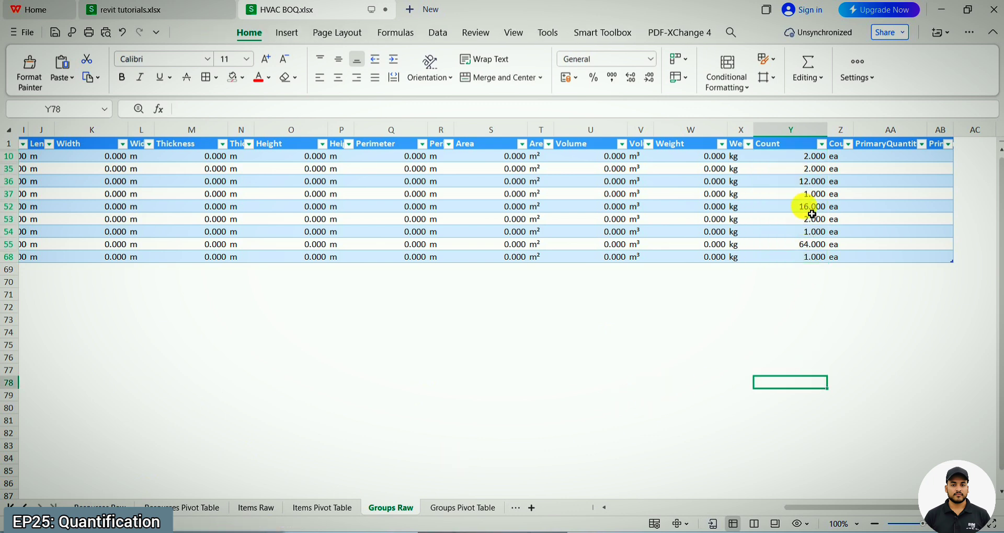
drag(813, 157, 799, 259)
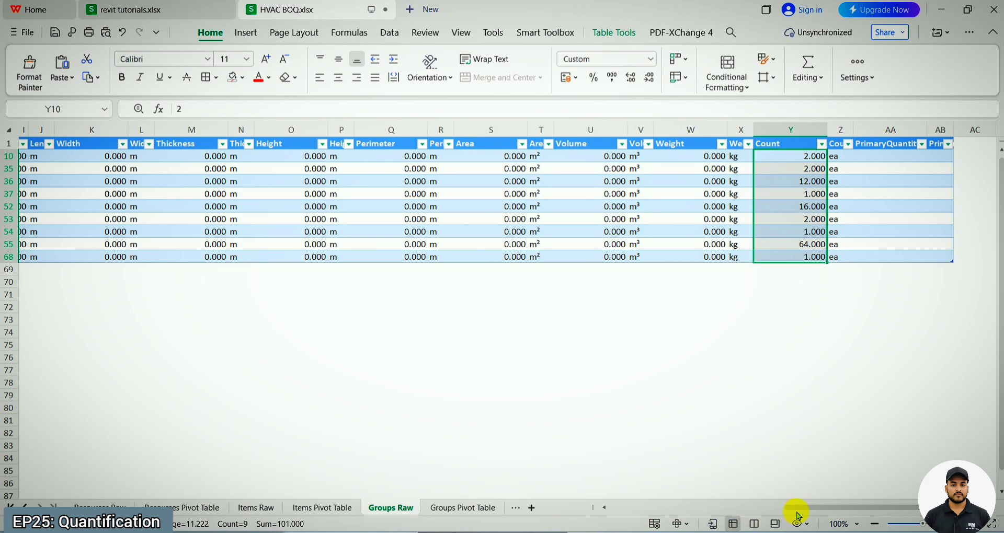
drag(807, 506, 492, 487)
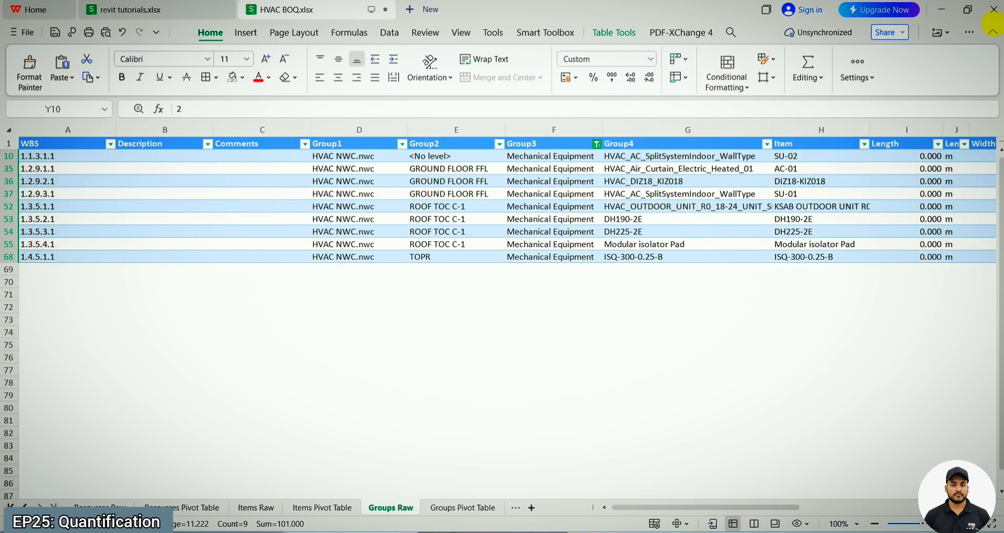
Step: Look through the workbook's Items Pivot Table, Items Raw, Resources Pivot Table and Resources Raw sheets
click(324, 507)
click(248, 507)
click(198, 508)
click(120, 503)
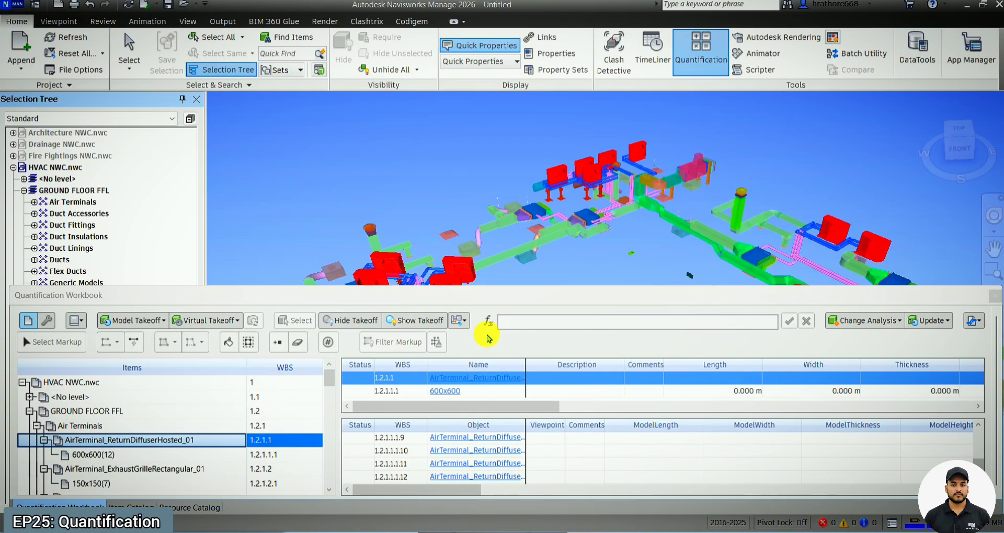
Step: Switch to Navisworks and examine the overall layout of the HVAC model
scroll(592, 137, down, 4)
shift+middle_drag(549, 180, 558, 220)
scroll(578, 180, down, 3)
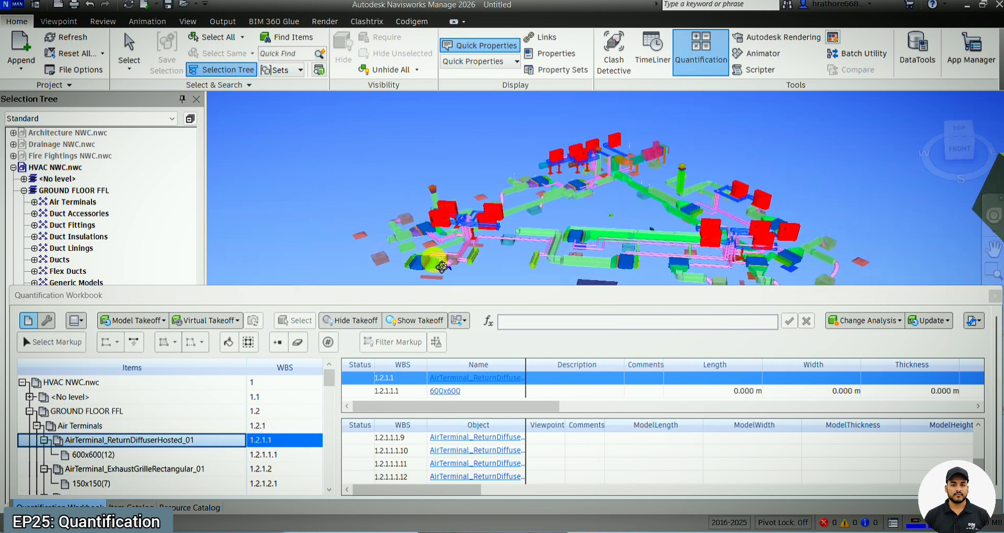
scroll(435, 260, up, 2)
scroll(440, 266, up, 2)
shift+middle_drag(440, 266, 477, 269)
scroll(385, 201, down, 3)
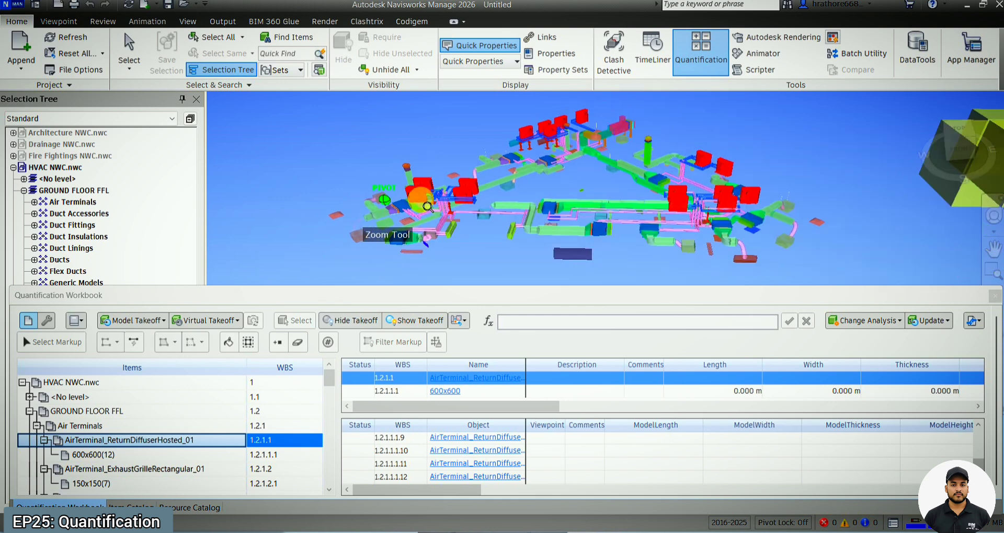
shift+middle_drag(526, 190, 529, 200)
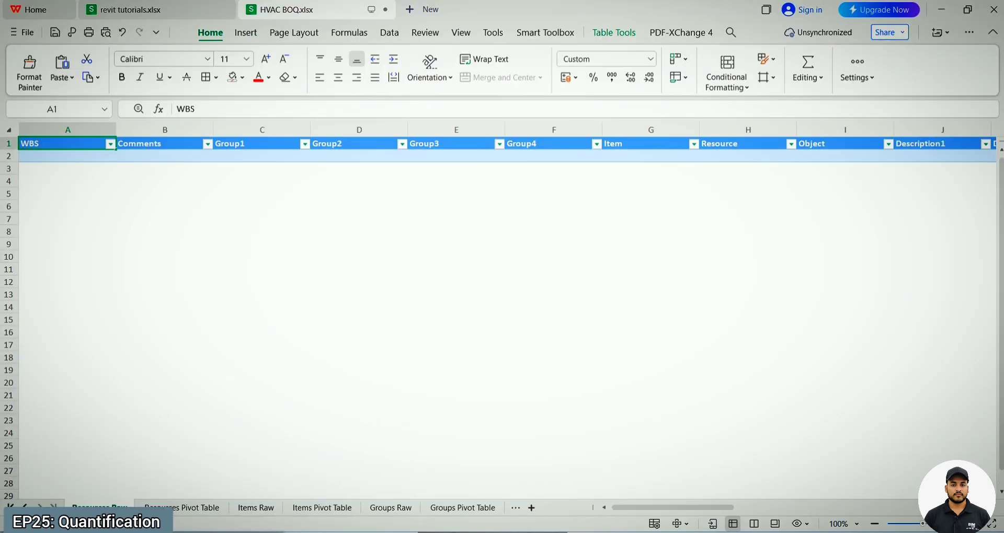
Step: Revisit the Items Raw sheet and the Count column of Groups Raw, then minimize the spreadsheet to return to Navisworks
click(264, 508)
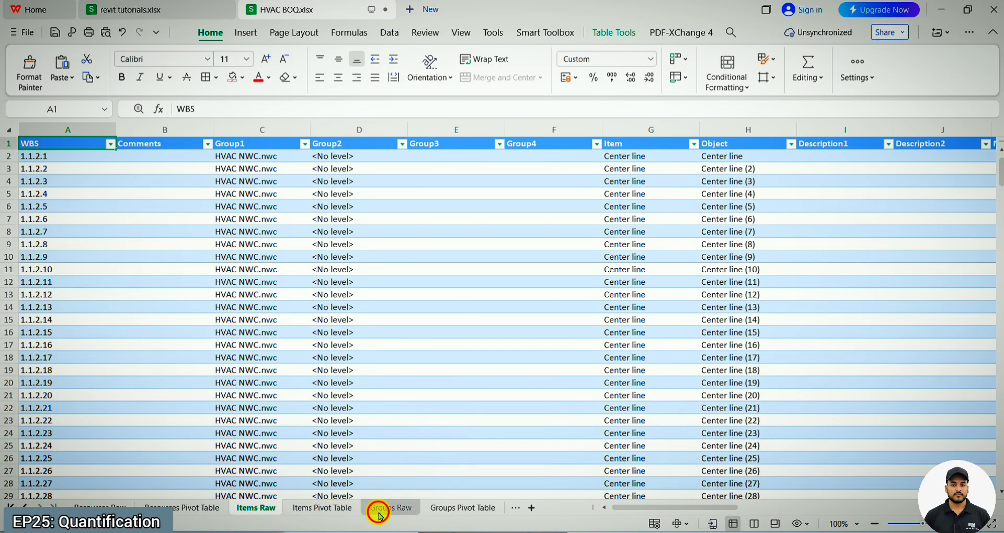
click(379, 512)
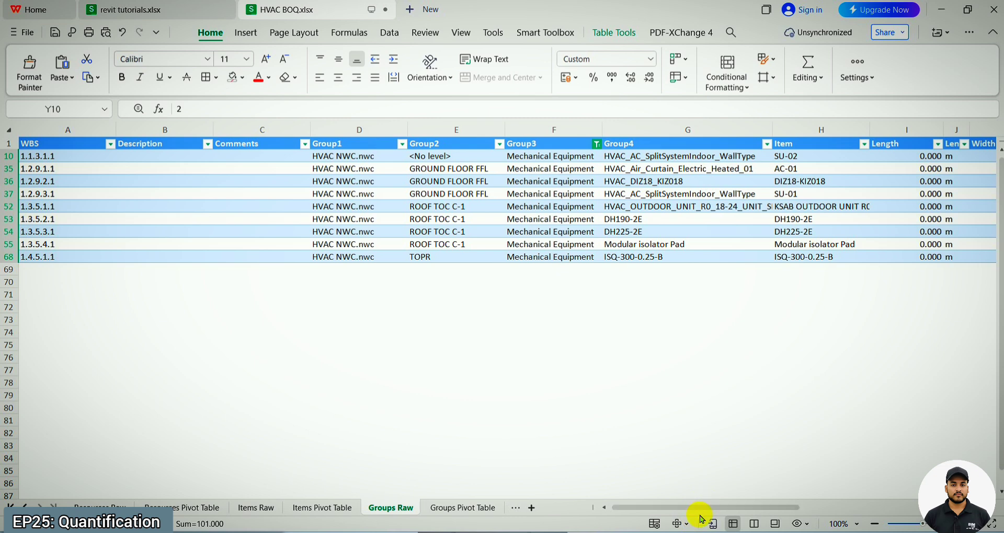
drag(736, 506, 892, 510)
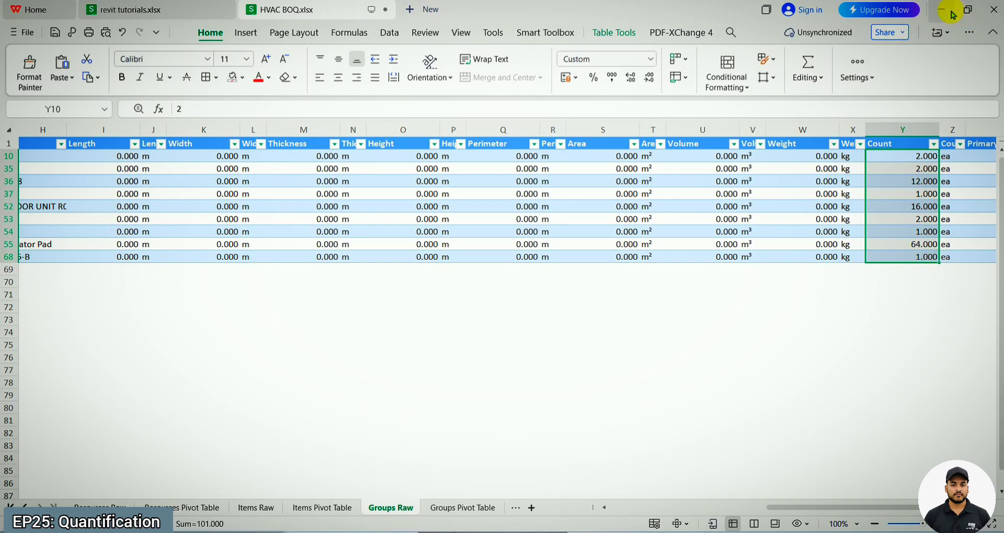
click(941, 9)
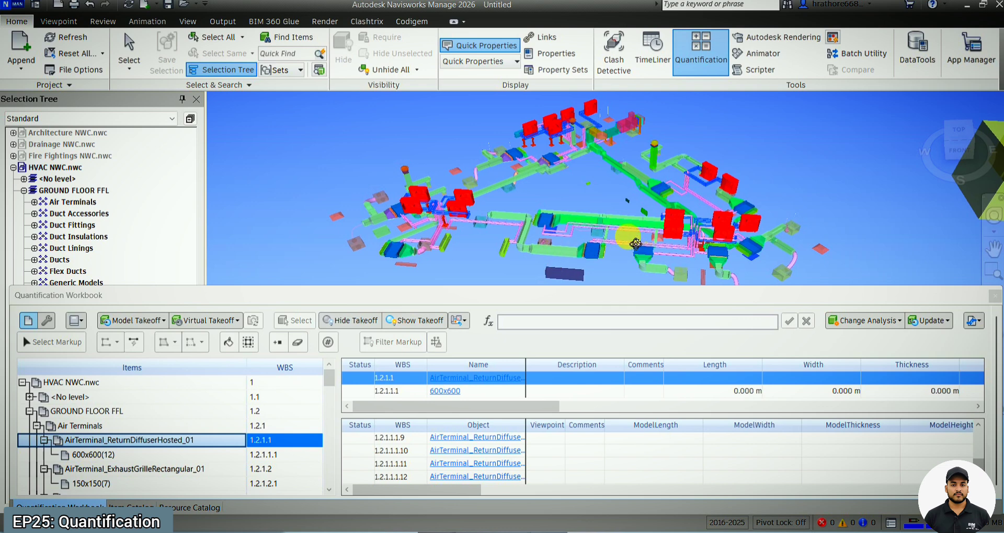
Step: Move the Quantification Workbook lower to uncover more of the HVAC model and activate the Select tool
drag(967, 295, 949, 436)
click(993, 394)
scroll(385, 222, up, 5)
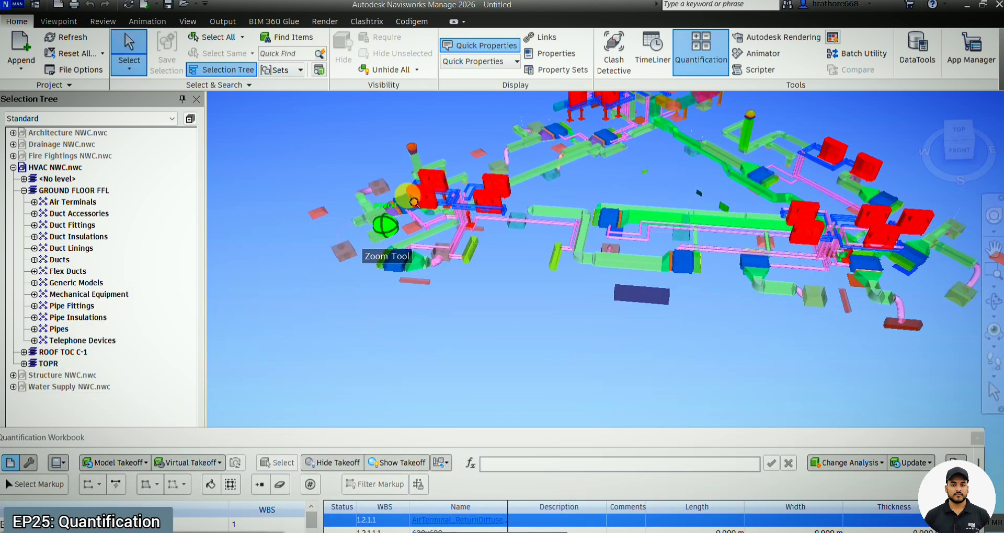
Step: Select an HVAC outdoor unit on ROOF TOC C-1 and examine its Element properties
click(455, 159)
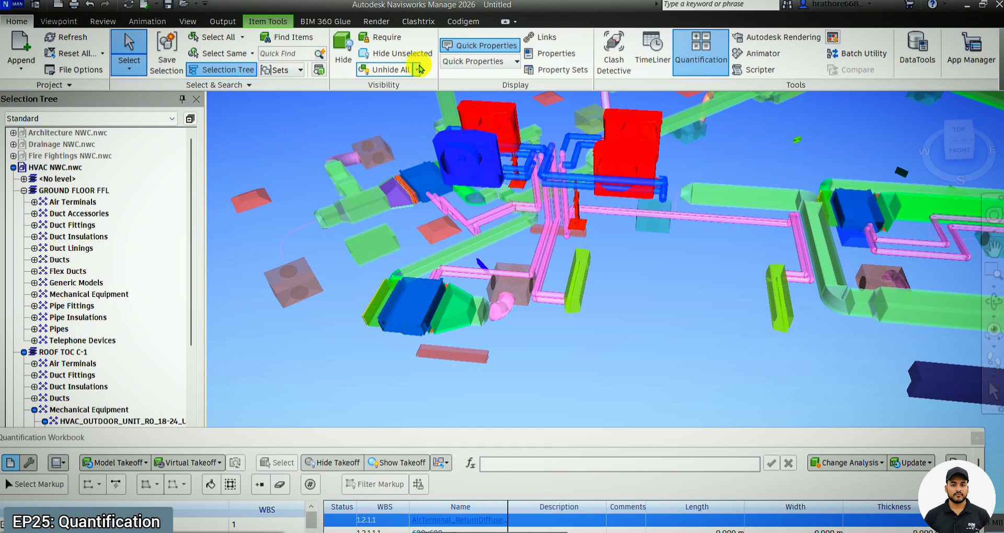
click(571, 59)
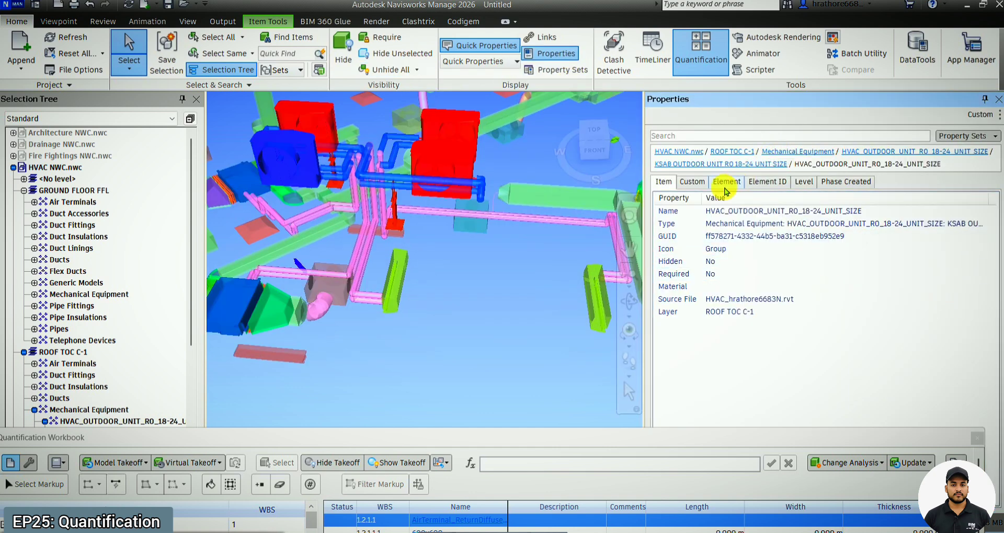
click(682, 183)
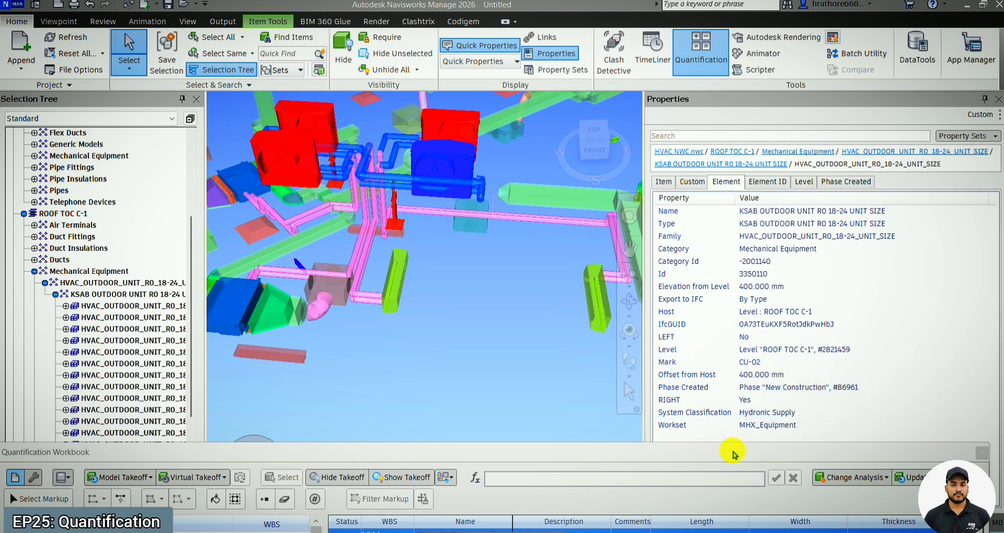
drag(732, 451, 706, 433)
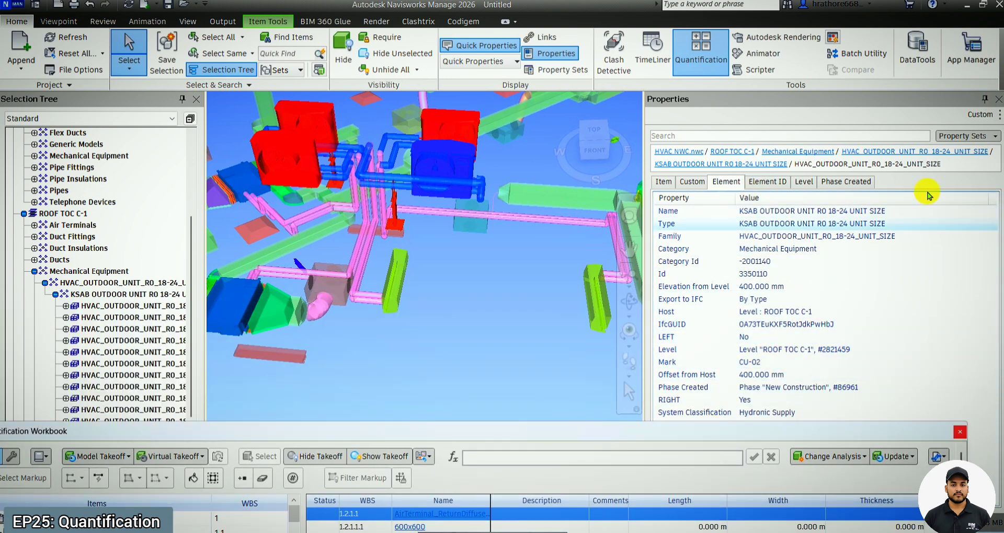
Step: Close the Properties window, move the Quantification Workbook back up over the model view, and show the Item Catalog
click(998, 99)
drag(688, 433, 606, 327)
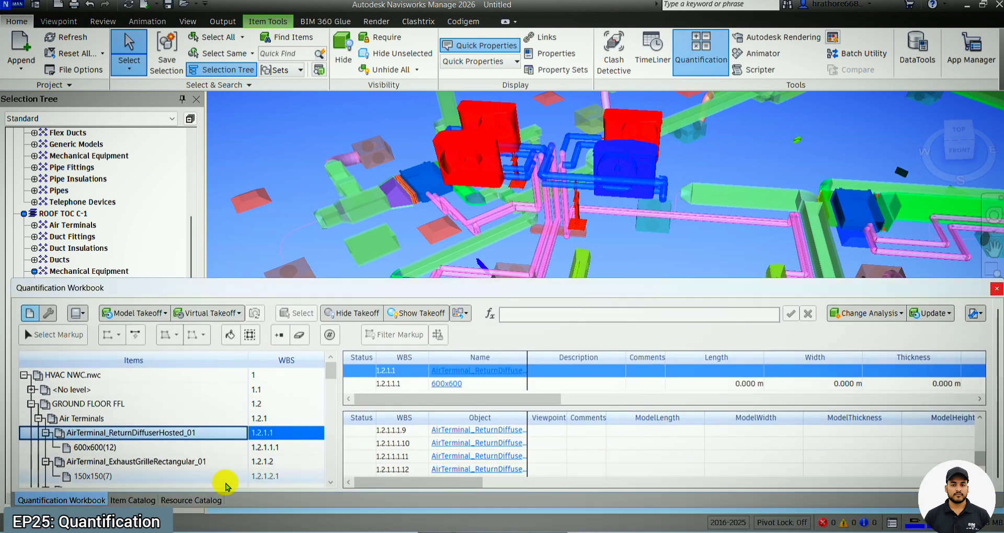
click(121, 501)
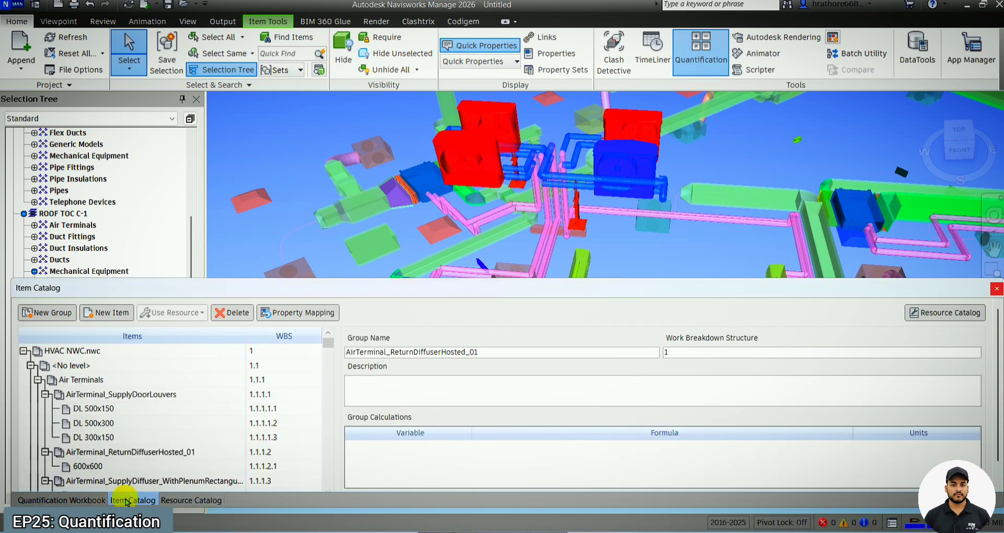
Step: Add a row to the global property mapping and set its takeoff property to Description1
click(303, 313)
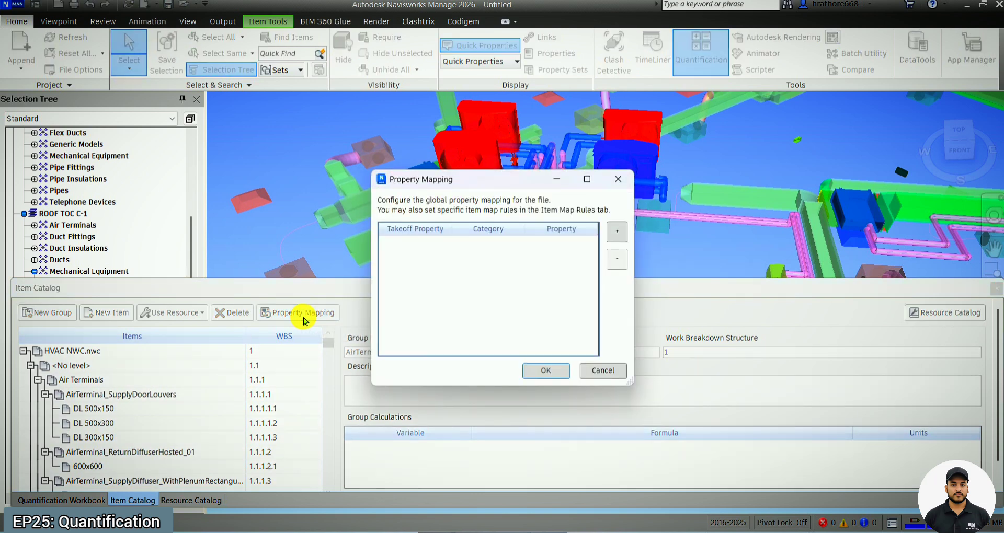
click(614, 239)
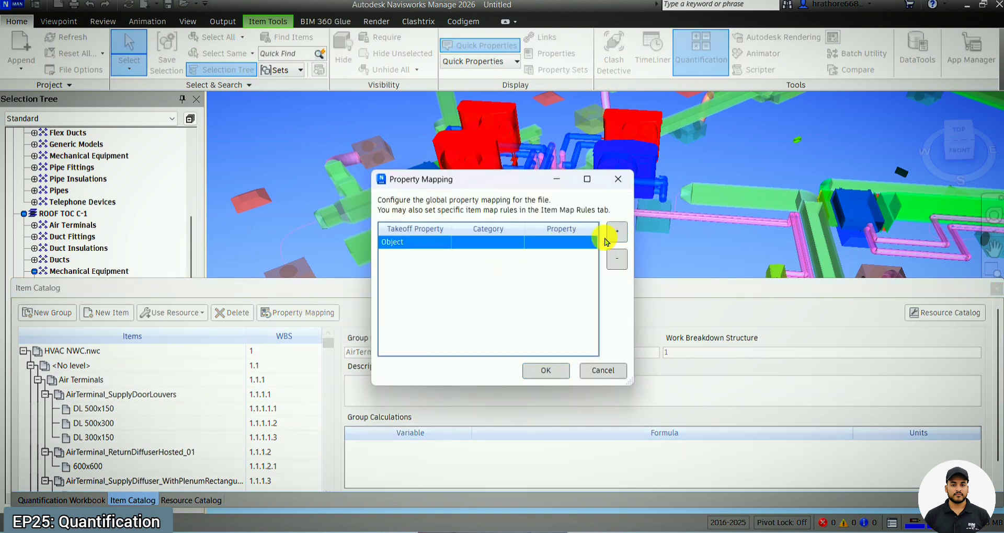
click(445, 244)
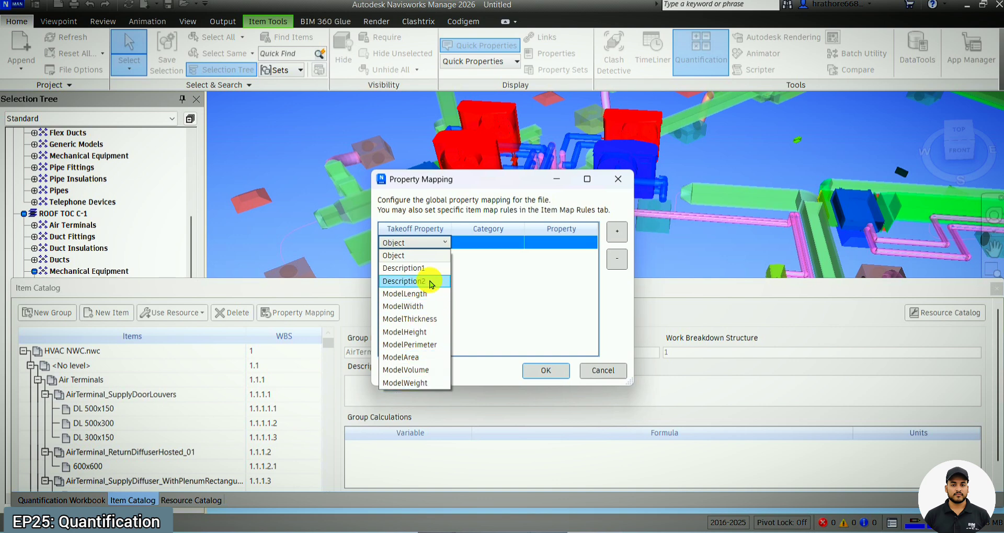
click(415, 268)
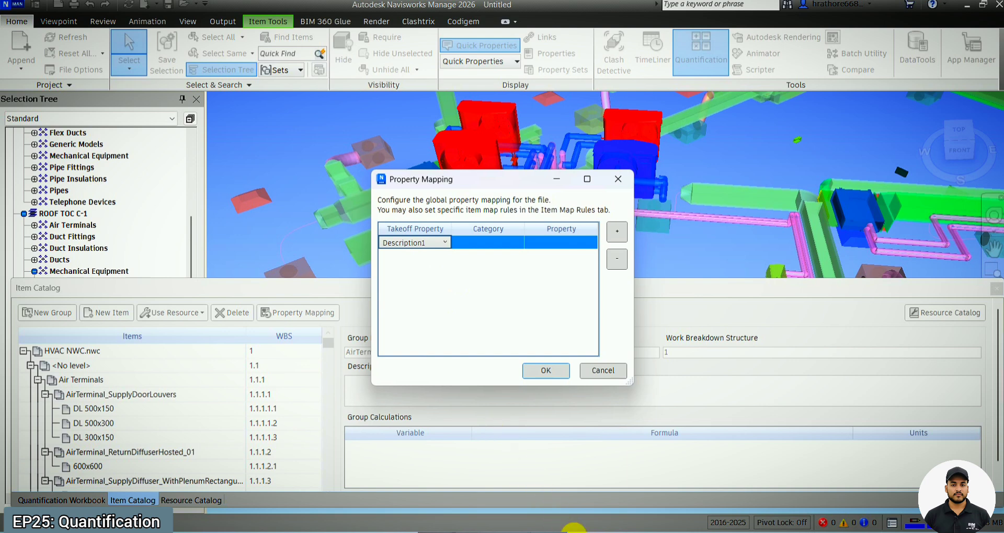
Step: Switch to HVAC BOQ.xlsx, review the Description, Comments and Group1 to Group4 columns of Groups Raw, and return to Navisworks
click(669, 486)
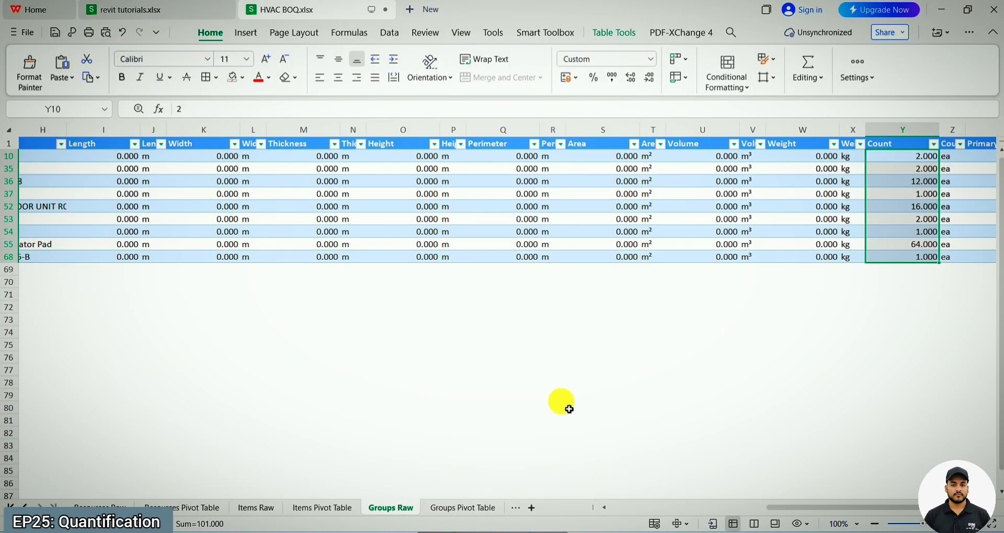
drag(786, 508, 543, 511)
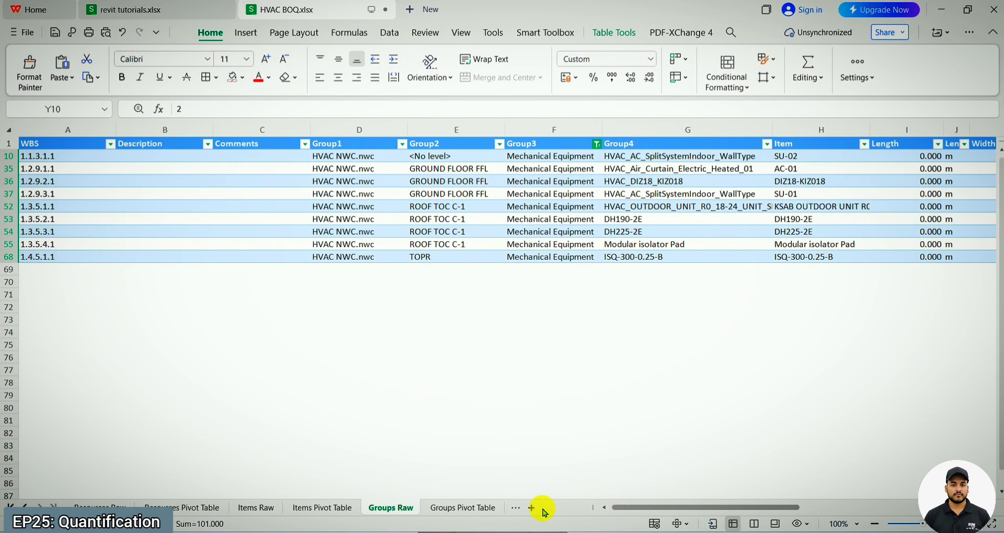
click(180, 146)
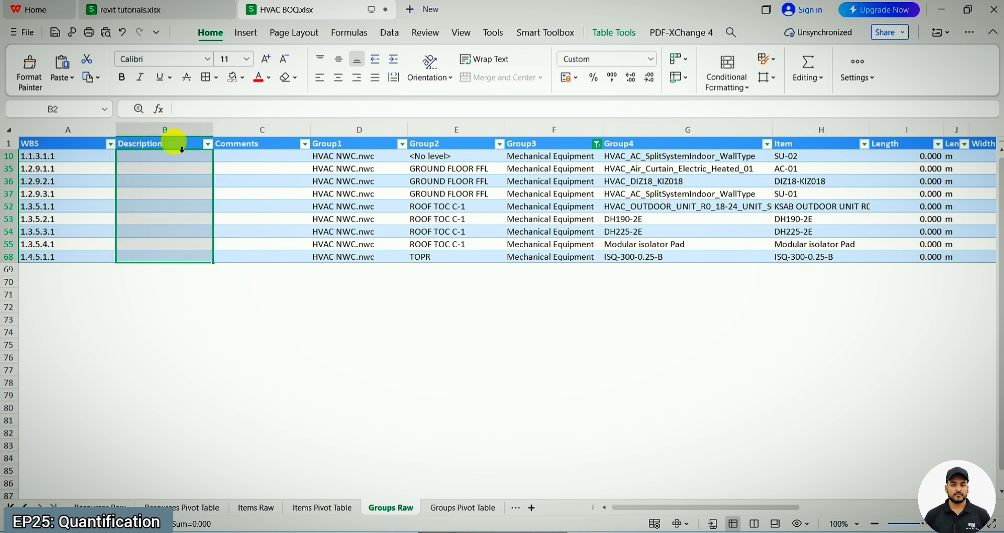
click(259, 146)
click(348, 142)
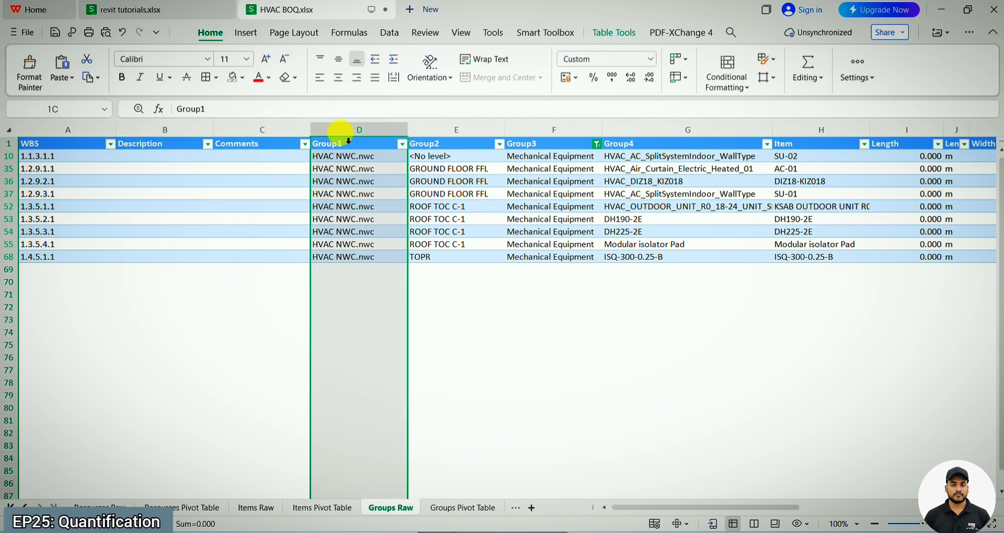
click(456, 137)
click(539, 137)
click(635, 138)
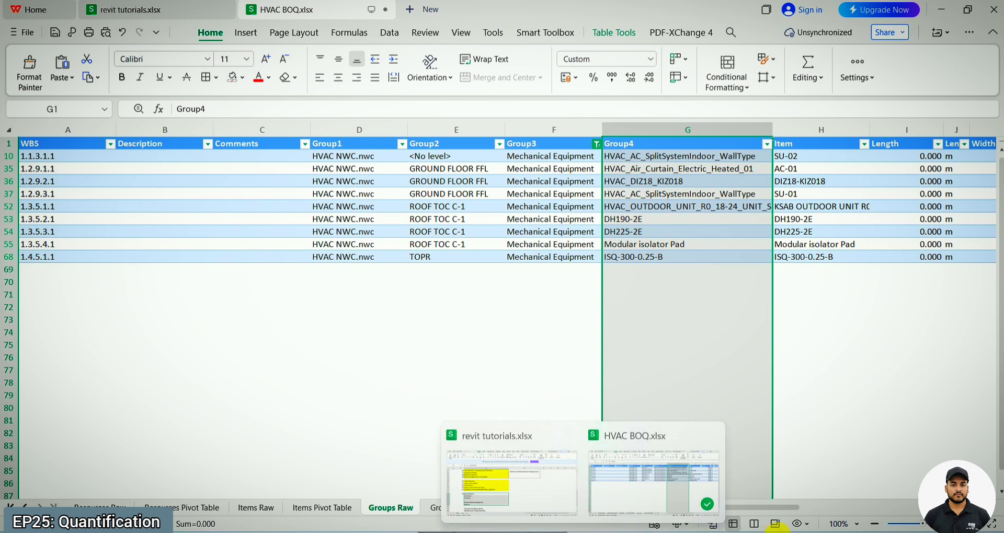
click(189, 140)
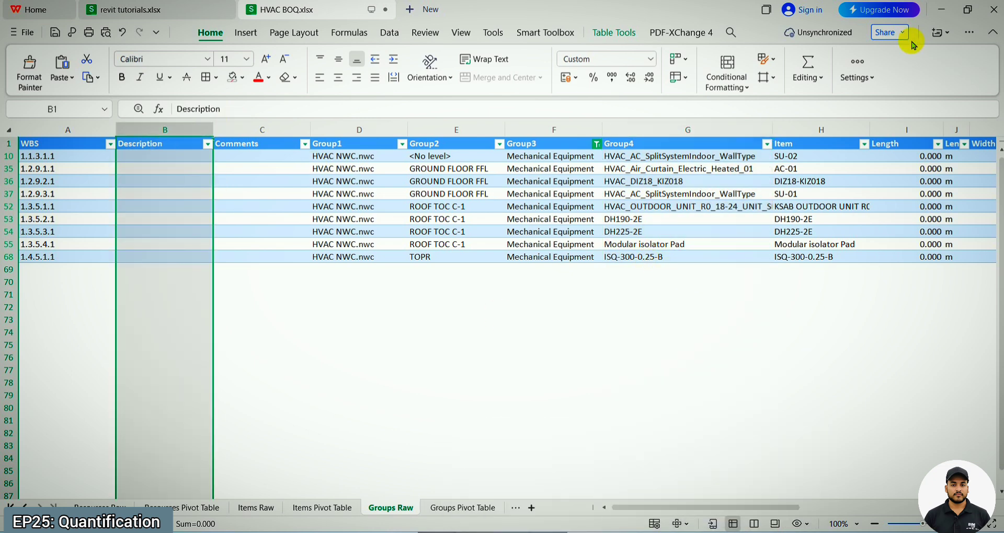
click(941, 7)
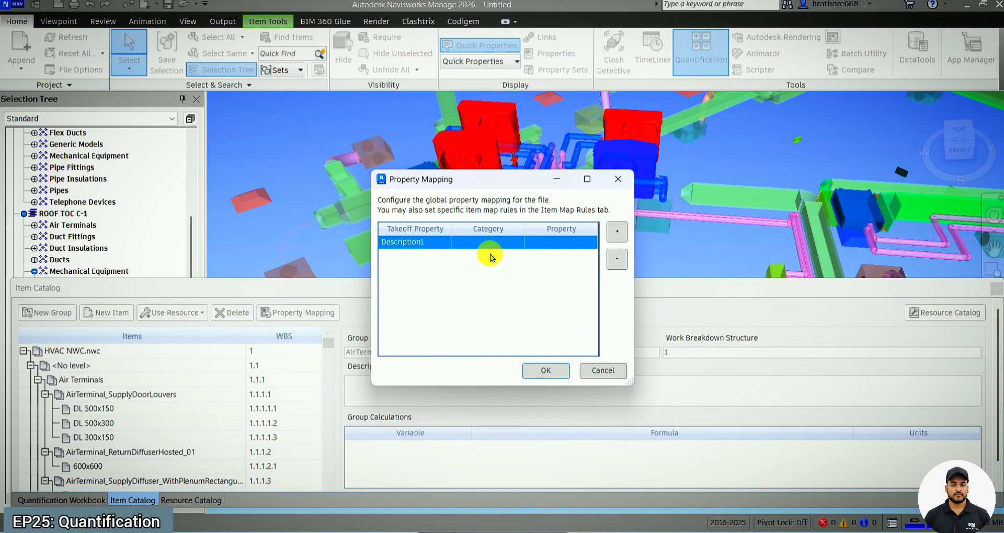
Step: Set the category of the Description1 mapping to Element
click(446, 243)
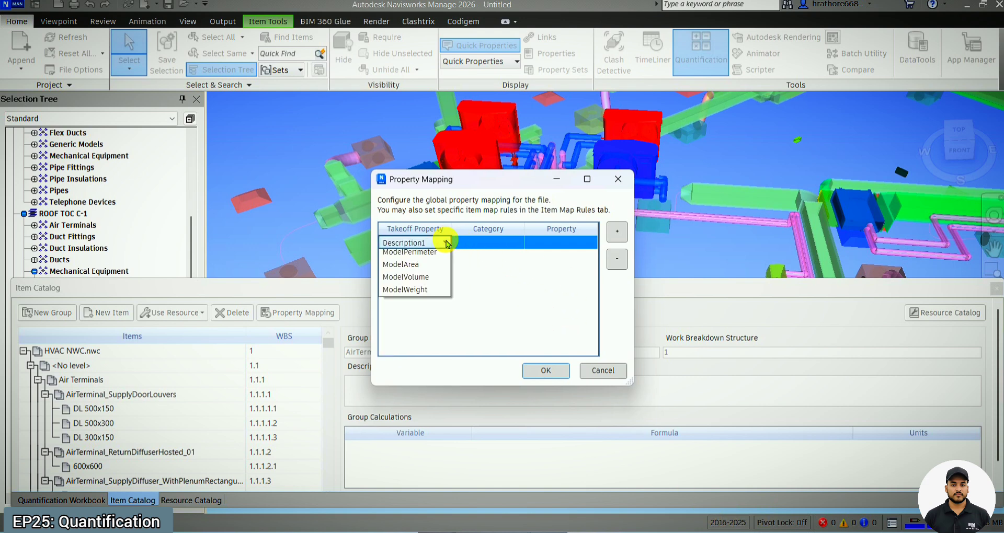
click(446, 243)
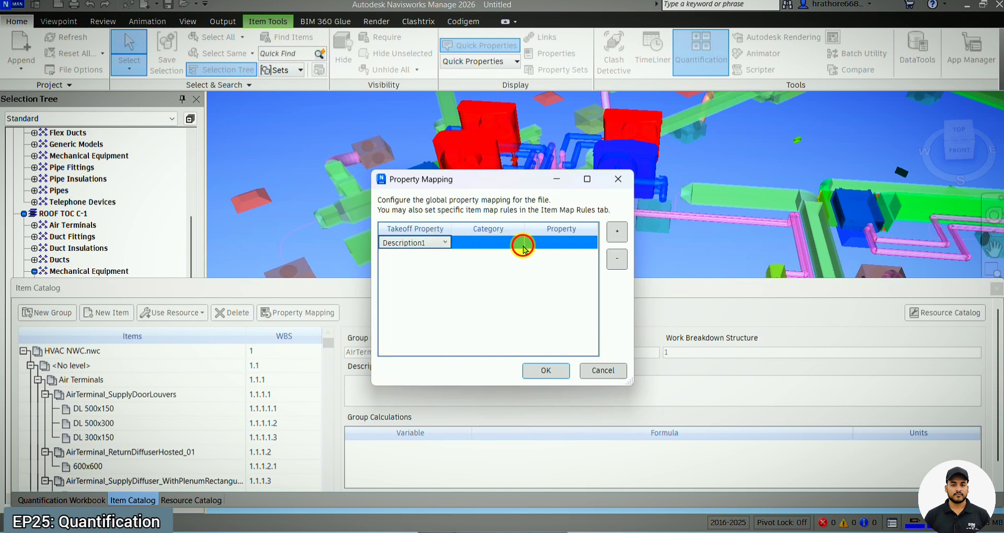
click(522, 245)
click(520, 243)
click(520, 242)
click(519, 242)
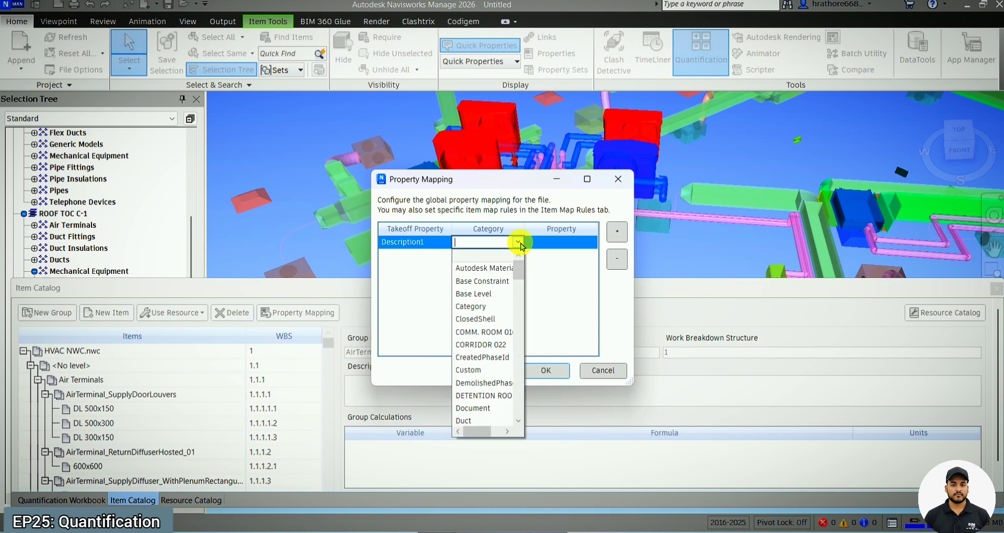
scroll(475, 345, down, 5)
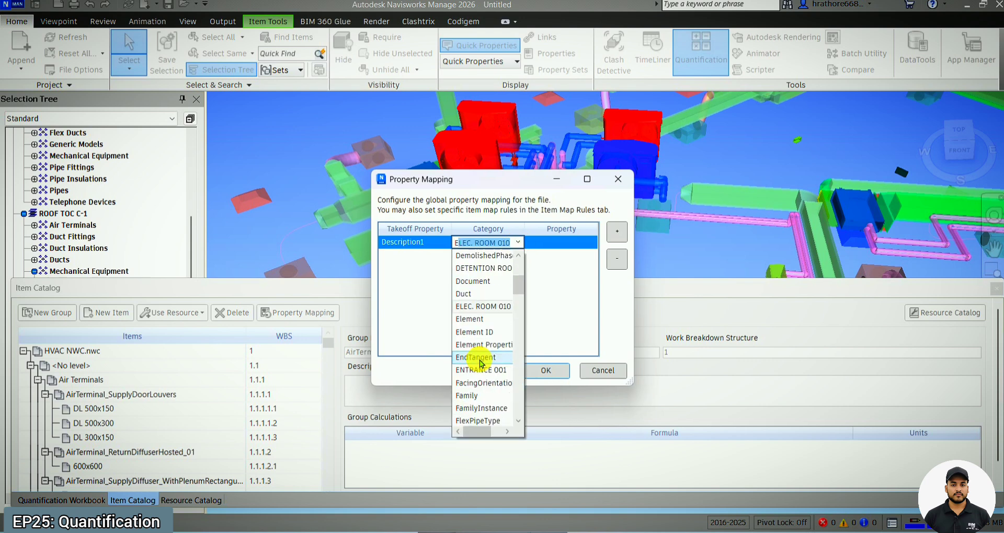
click(490, 282)
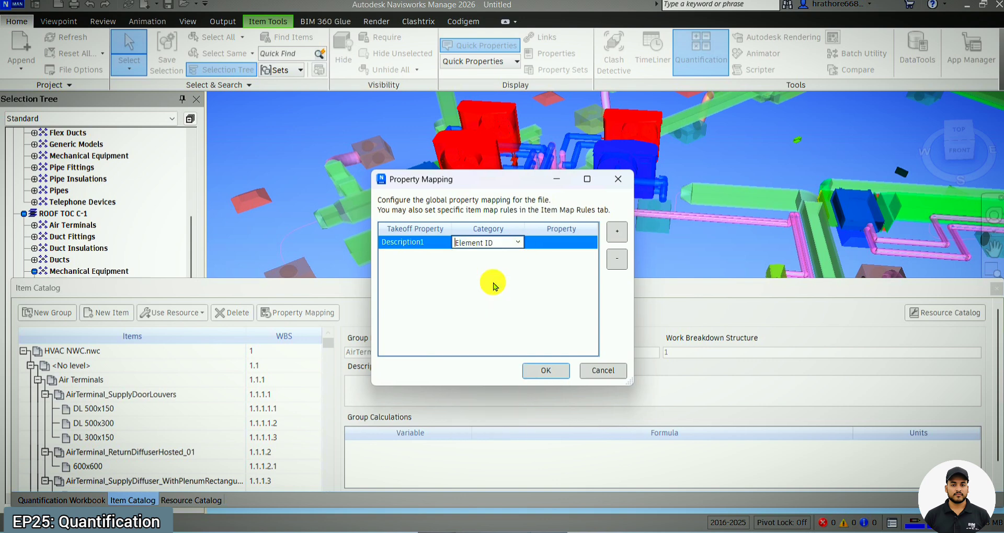
click(512, 241)
scroll(499, 296, up, 3)
click(477, 344)
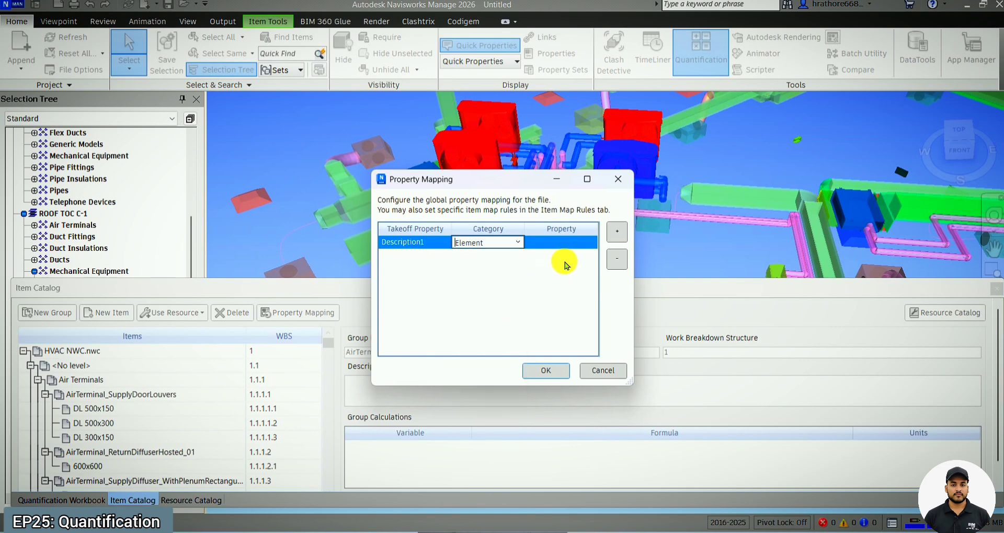
Step: Set the property of the Description1 mapping to Mark and apply the global property mapping
click(594, 246)
click(593, 247)
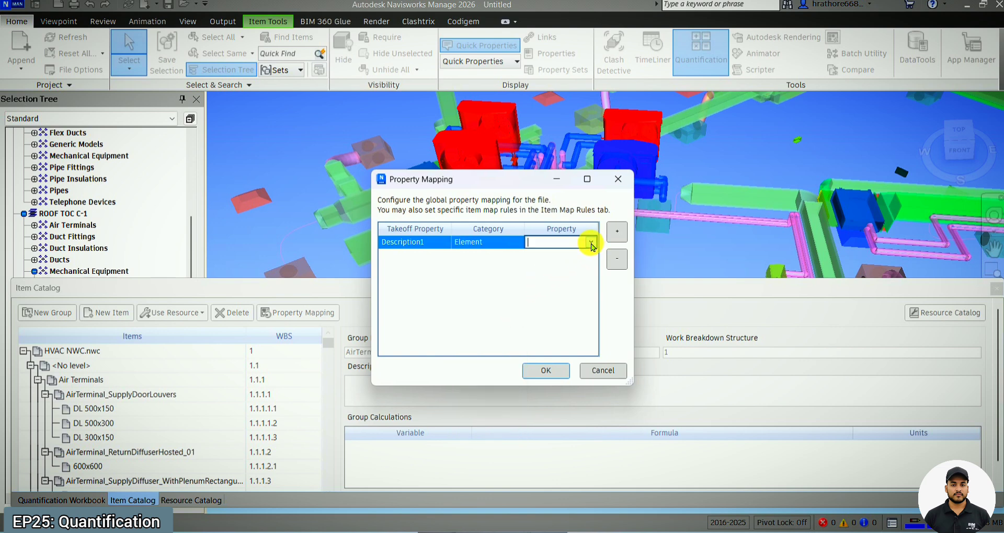
click(591, 244)
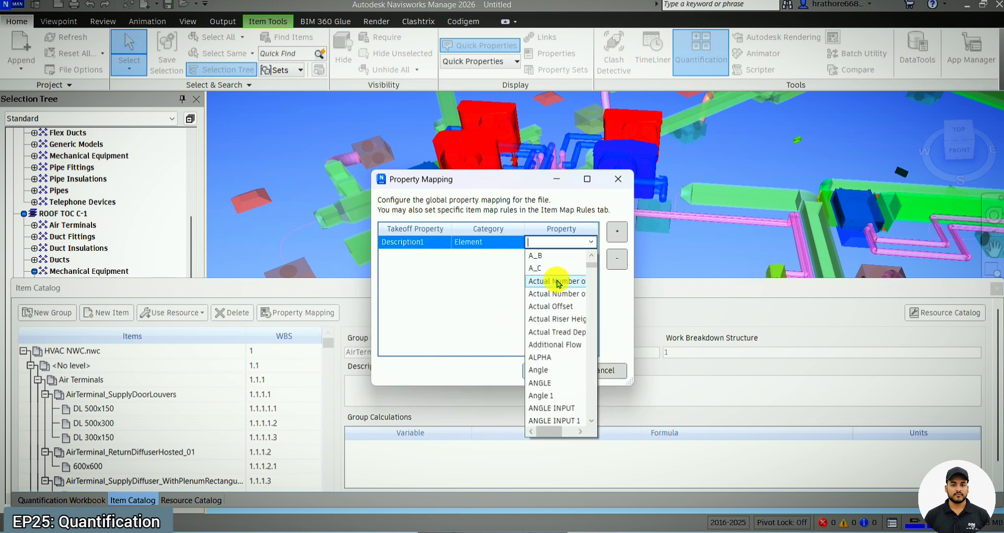
text(Mark)
click(544, 410)
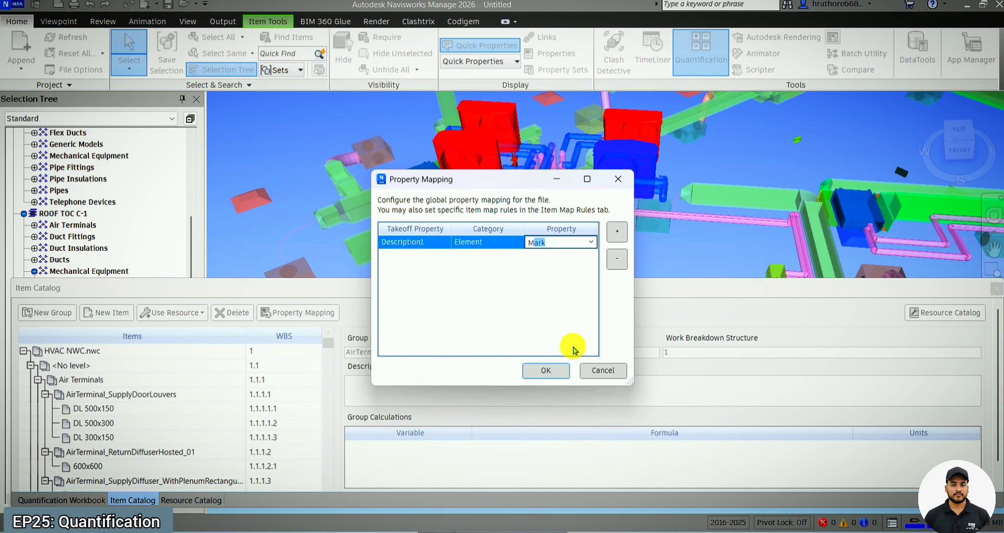
click(547, 366)
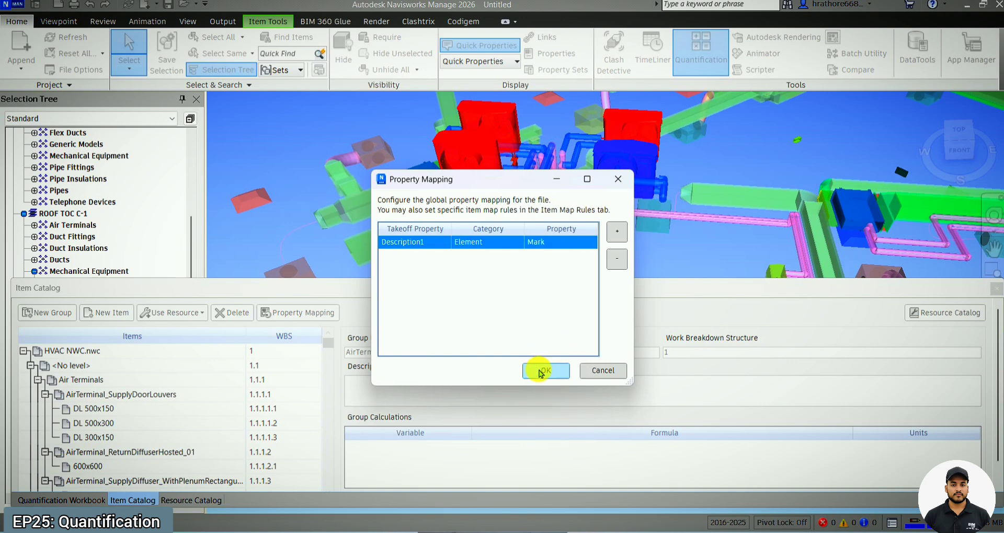
click(541, 371)
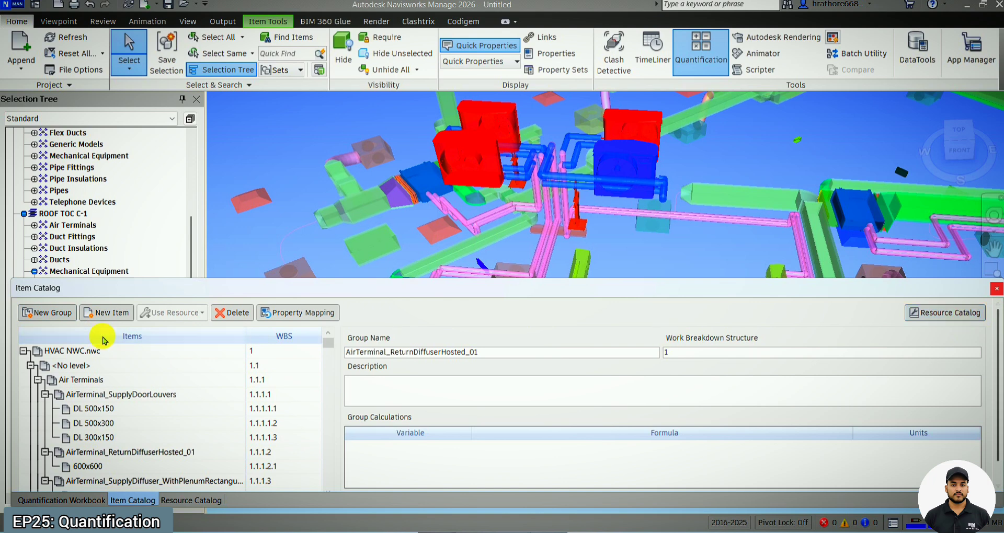
Step: Go back to the Quantification Workbook and close the HVAC BOQ.xlsx file in WPS Office
click(61, 500)
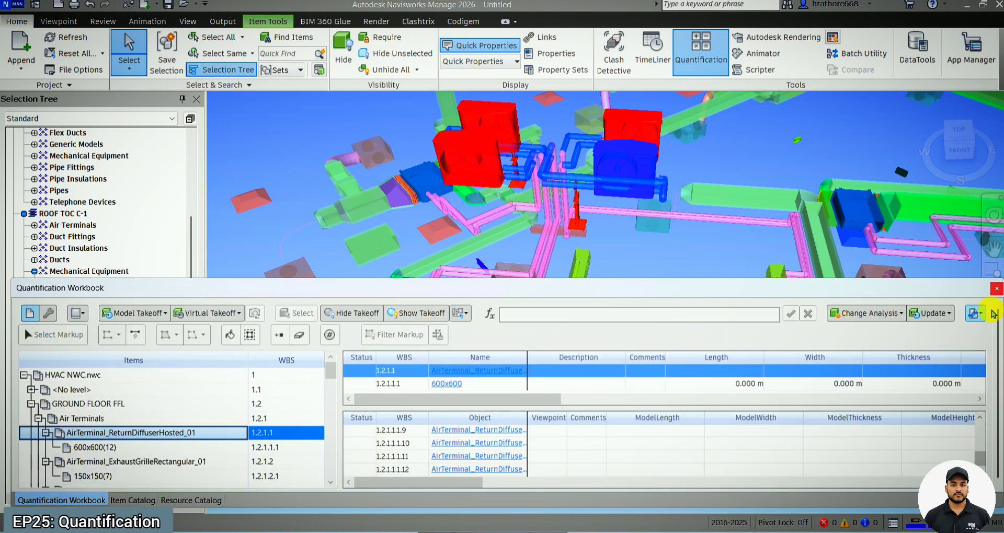
click(977, 314)
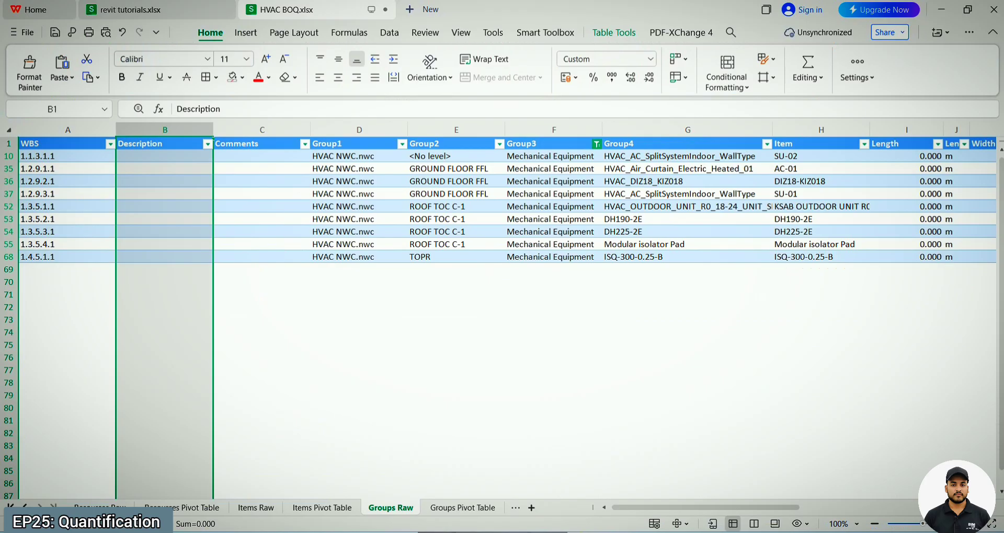
click(388, 10)
click(544, 287)
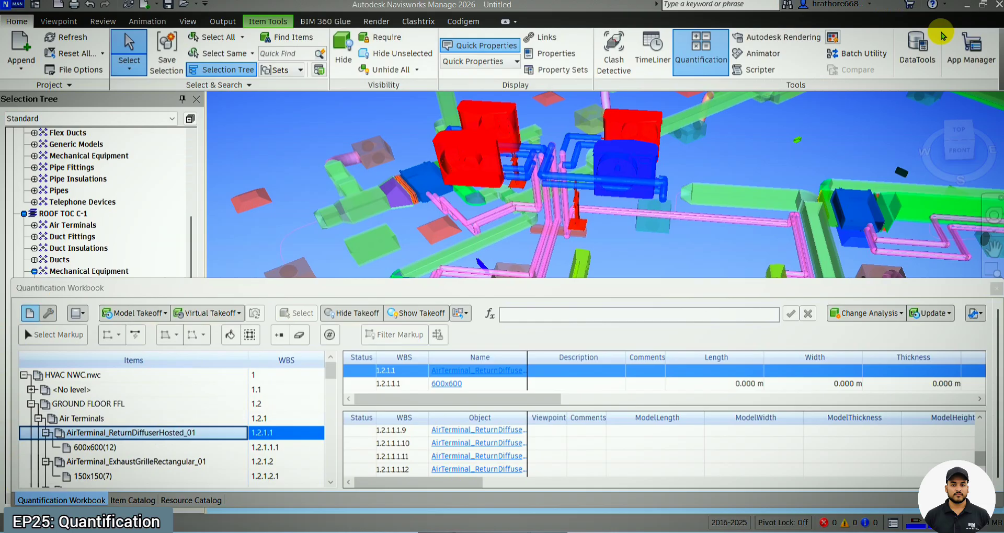
Step: Export the quantities to Excel, replacing the existing HVAC BOQ file in the Downloads folder
click(976, 313)
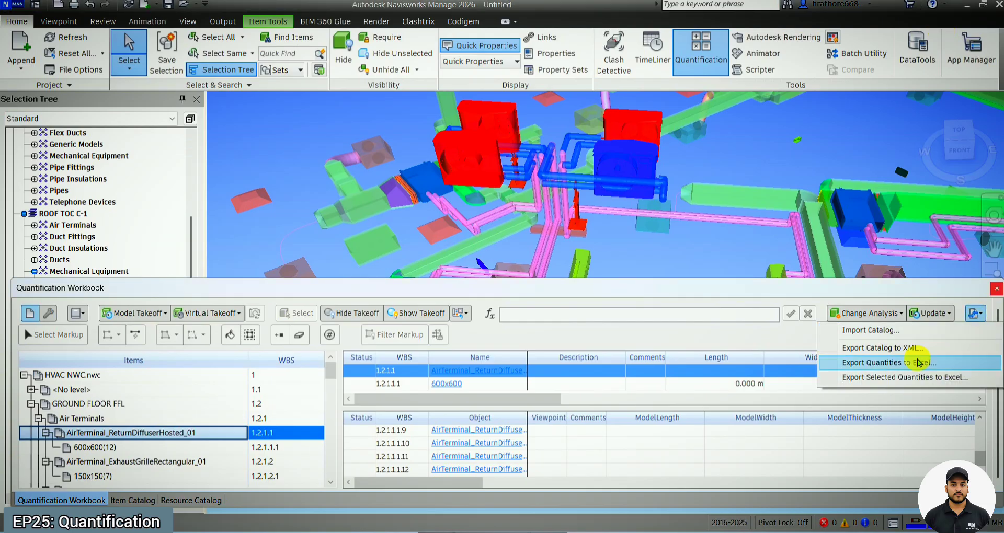
click(919, 363)
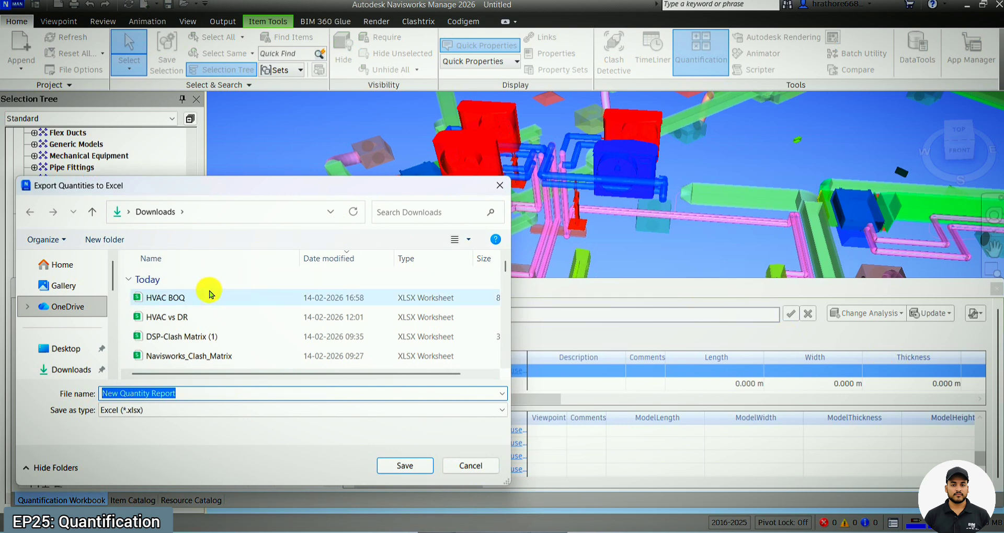
click(201, 297)
click(399, 472)
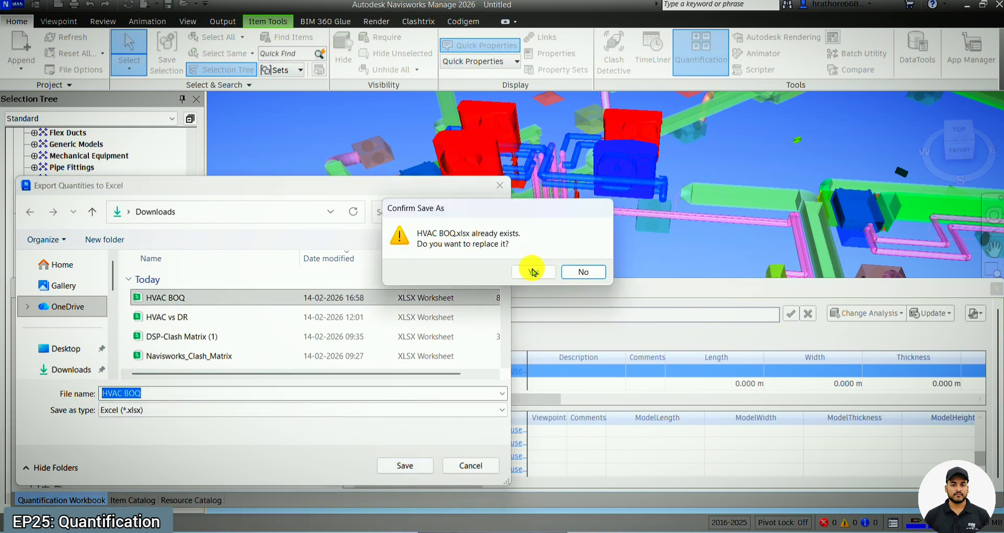
click(524, 268)
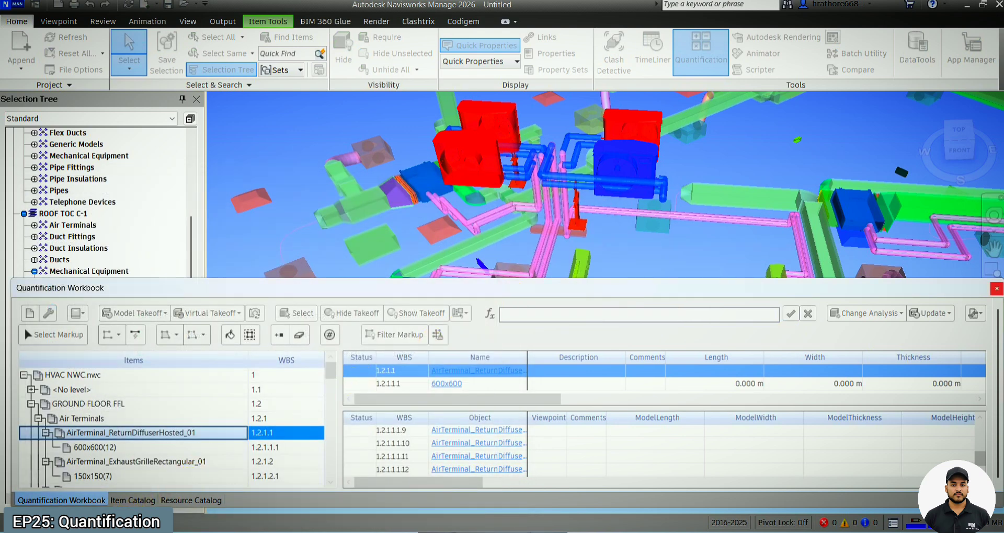